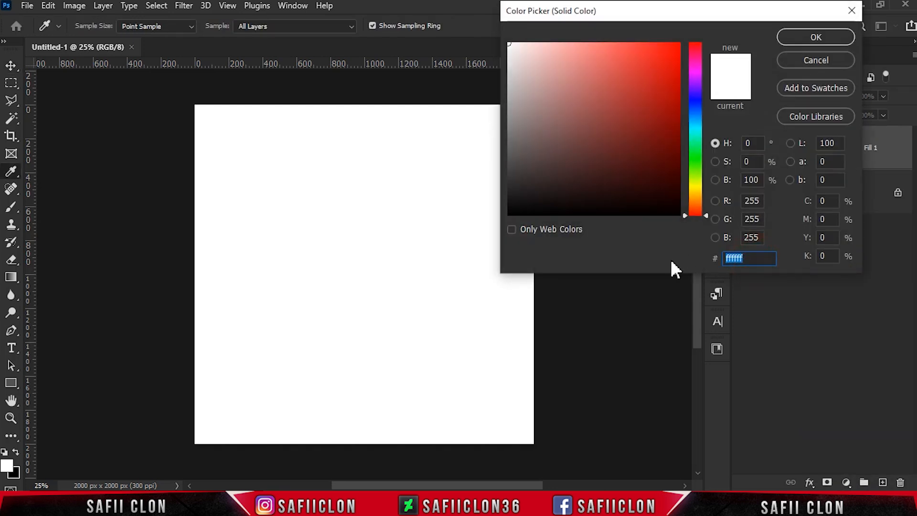
Step: Set the solid color fill layer to hex 01010b
text(010)
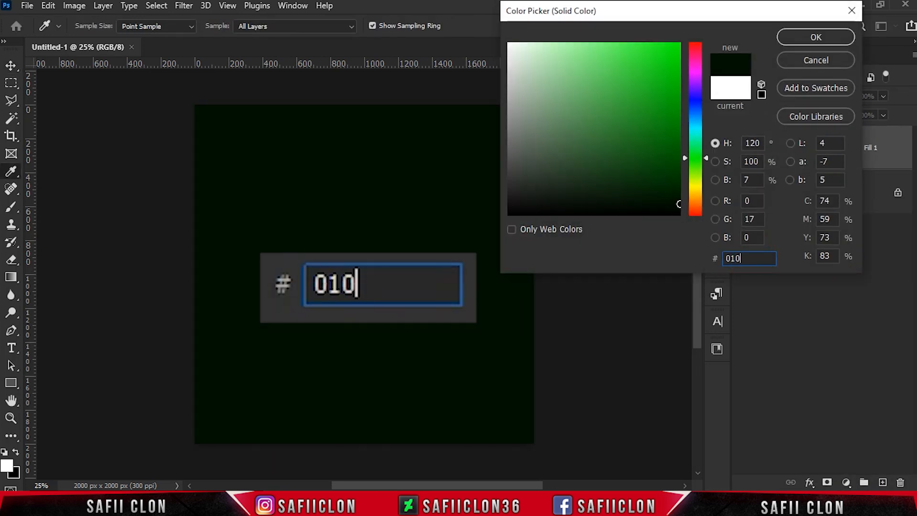
text(10b)
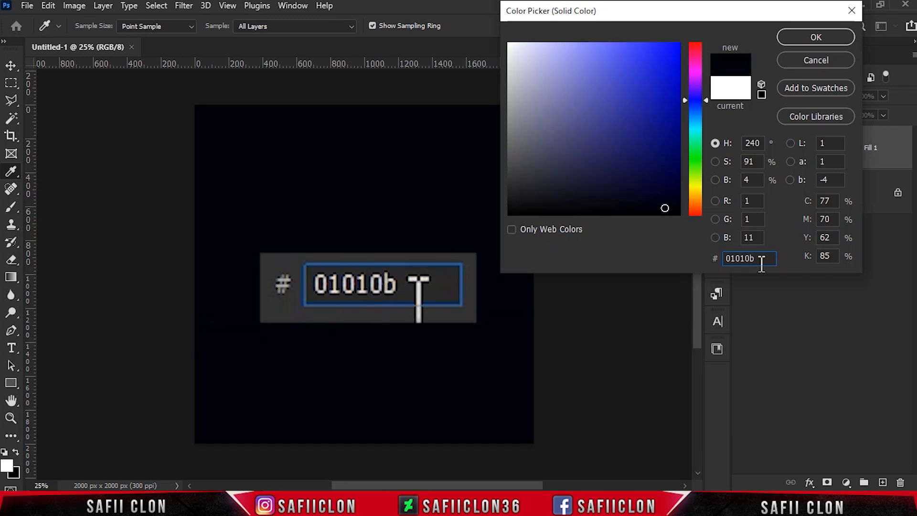
double_click(755, 258)
click(833, 35)
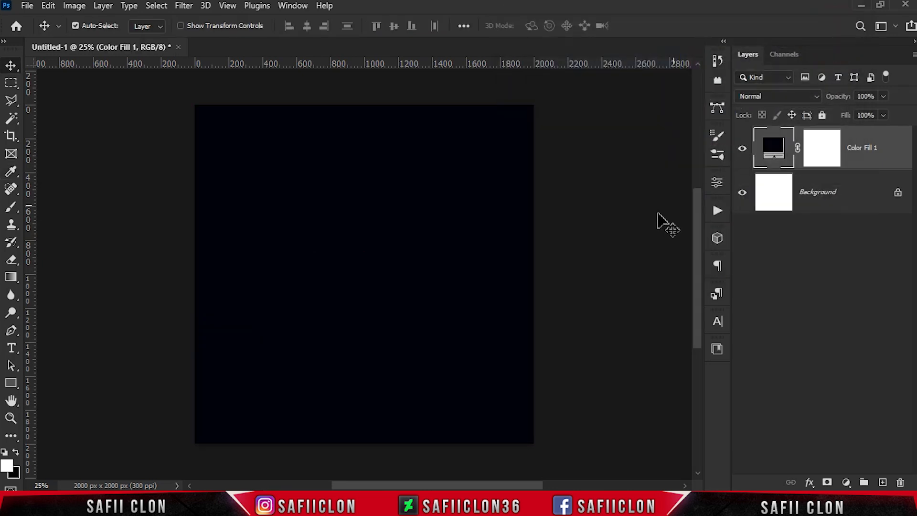
Step: Start a new guide layout with margins of 333 px top and bottom and 525 px left and right
click(227, 5)
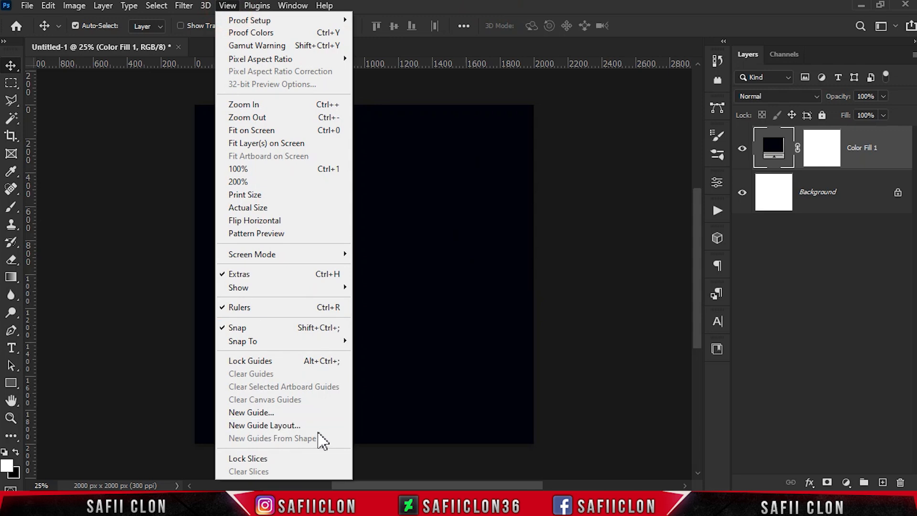
click(281, 426)
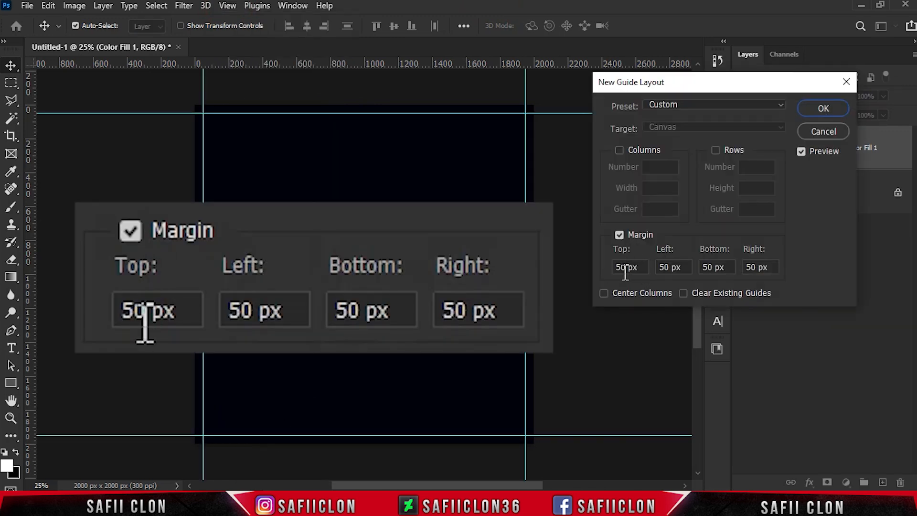
drag(624, 267, 609, 273)
text(333)
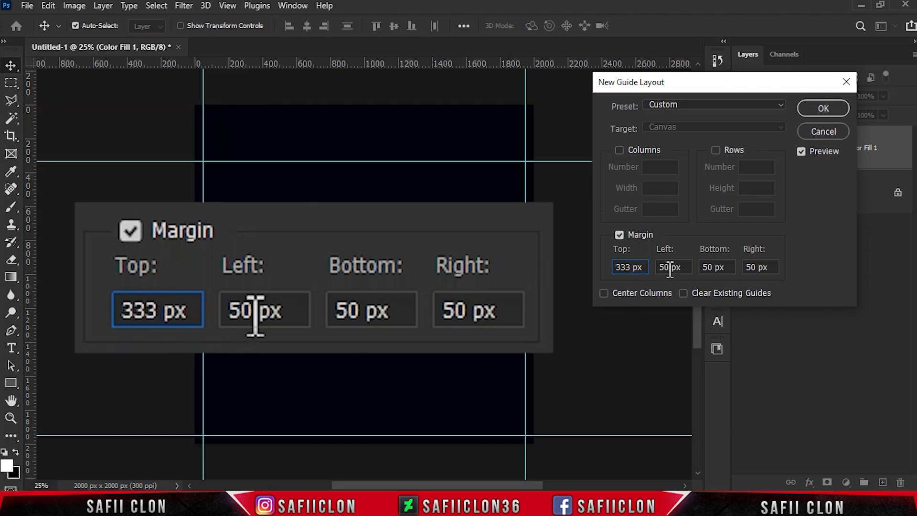
double_click(667, 268)
text(525)
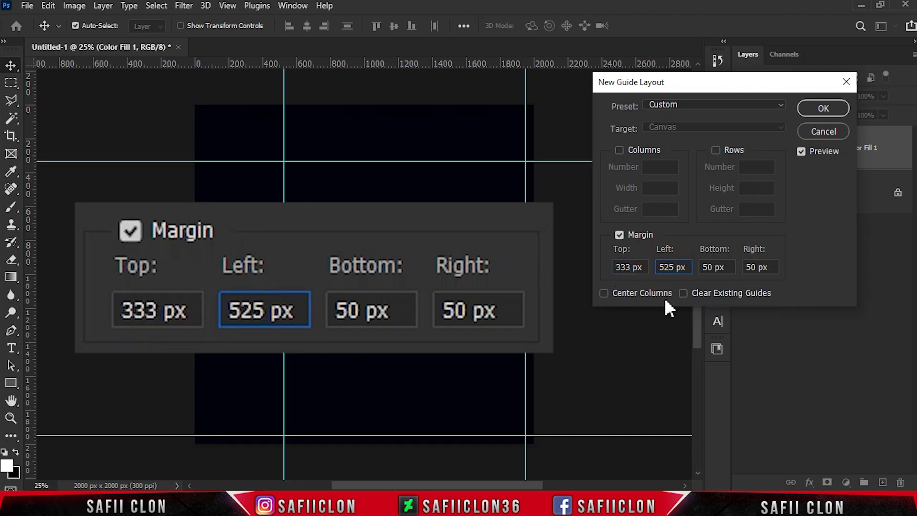
double_click(714, 267)
text(333)
double_click(752, 267)
text(525)
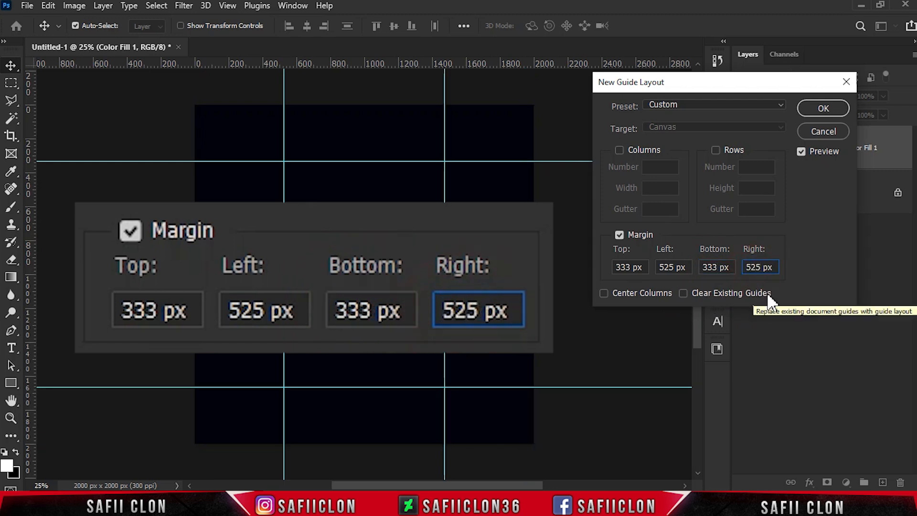
Step: Add one row with 150 px height and 0 px gutter to the guide layout and apply it
click(715, 150)
double_click(744, 167)
text(1)
double_click(764, 208)
text(0)
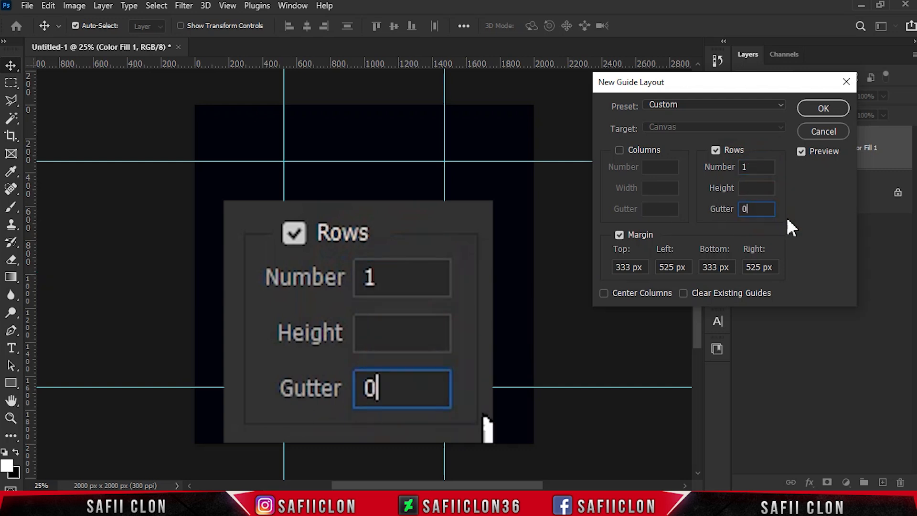
click(754, 187)
text(150)
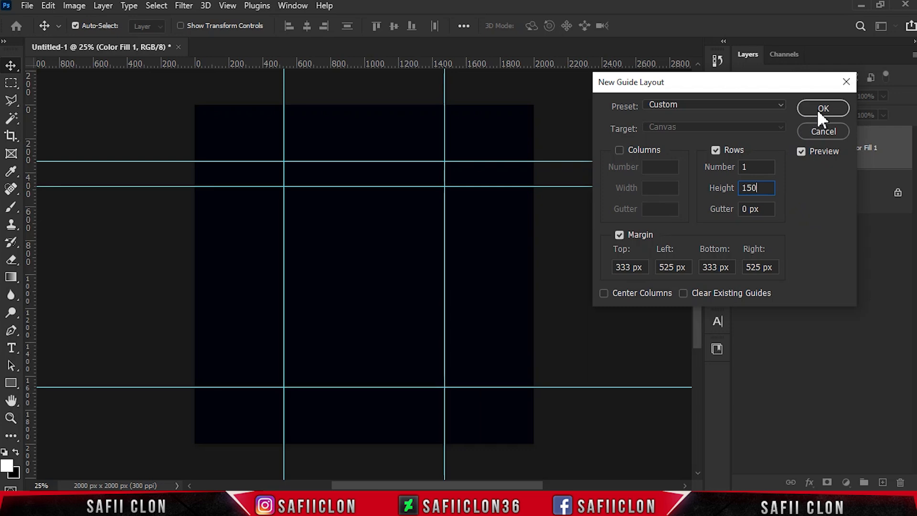
click(822, 109)
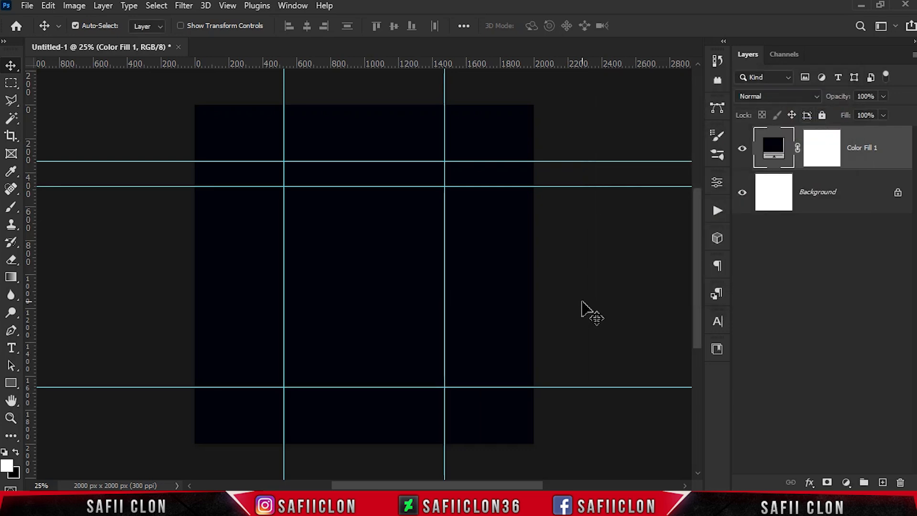
Step: Add vertical and horizontal guides through the canvas center, plus a horizontal guide midway between the two upper guides
click(229, 7)
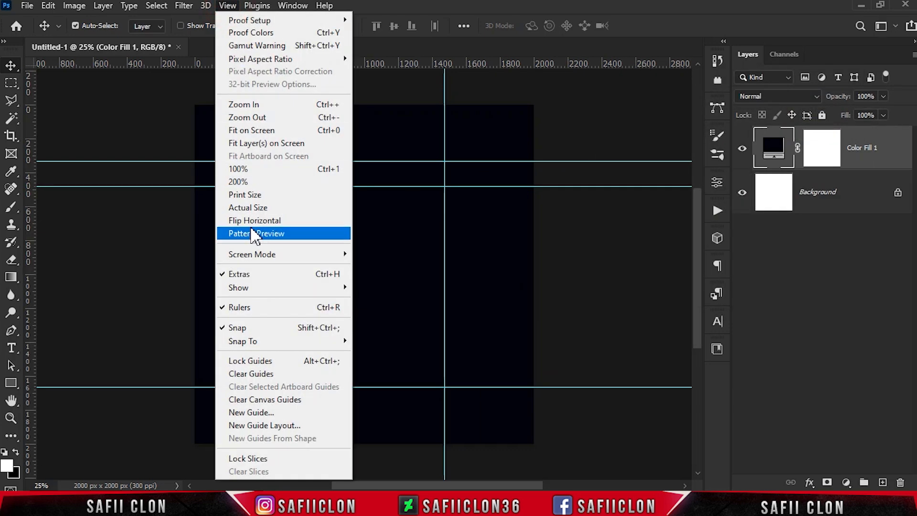
click(258, 307)
drag(28, 257, 364, 258)
drag(403, 72, 432, 275)
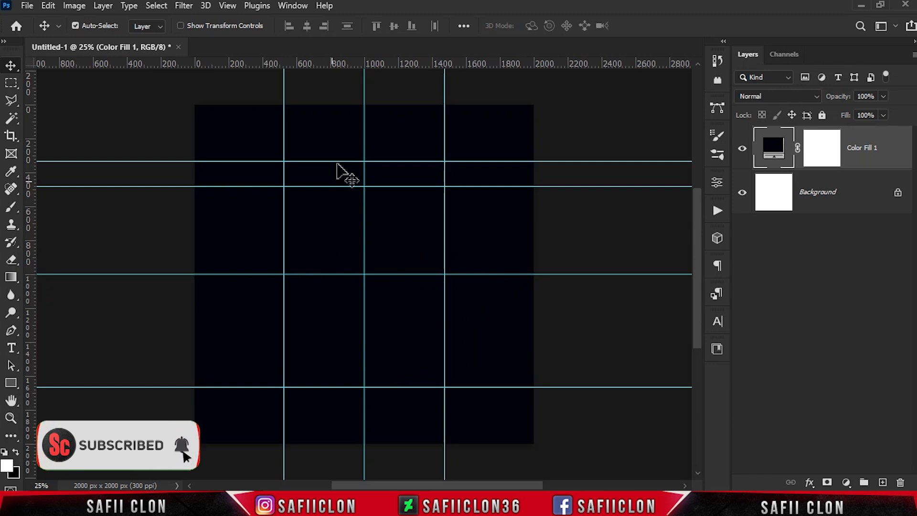
drag(381, 70, 382, 173)
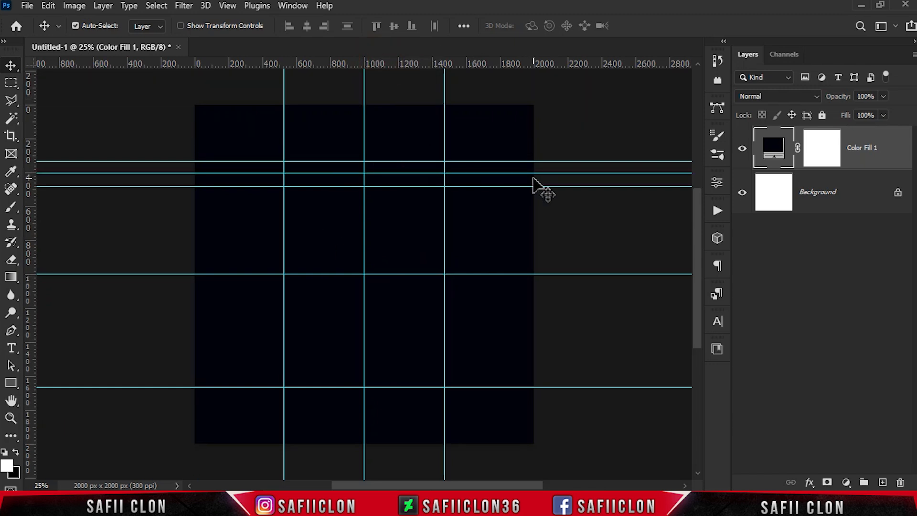
Step: Draw a white 950 × 1184 px rectangle shape on a new layer, filling the guide area below the 150 px row
key(ctrl+plus)
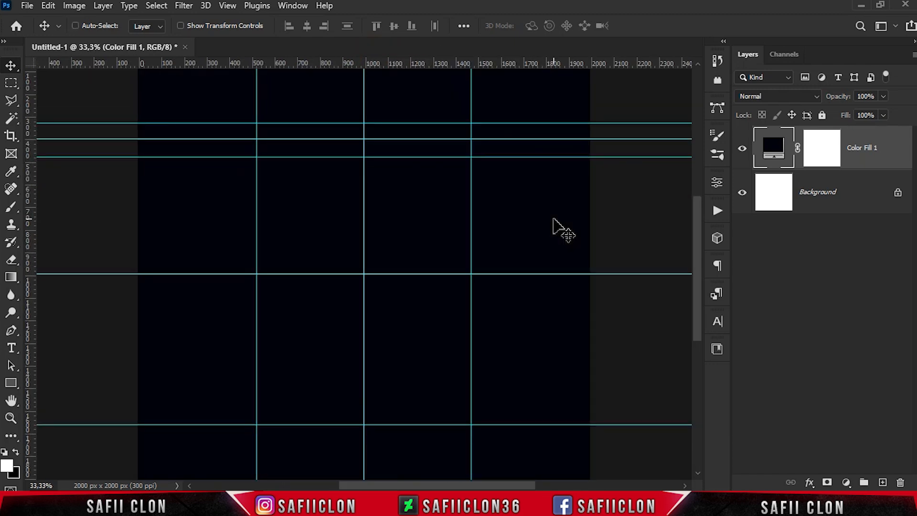
click(15, 391)
click(52, 383)
click(111, 25)
click(106, 35)
click(148, 26)
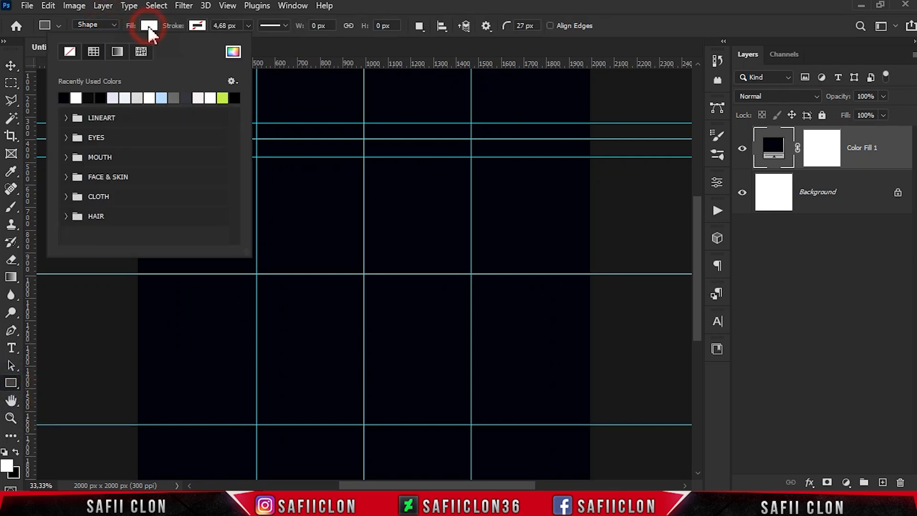
click(149, 27)
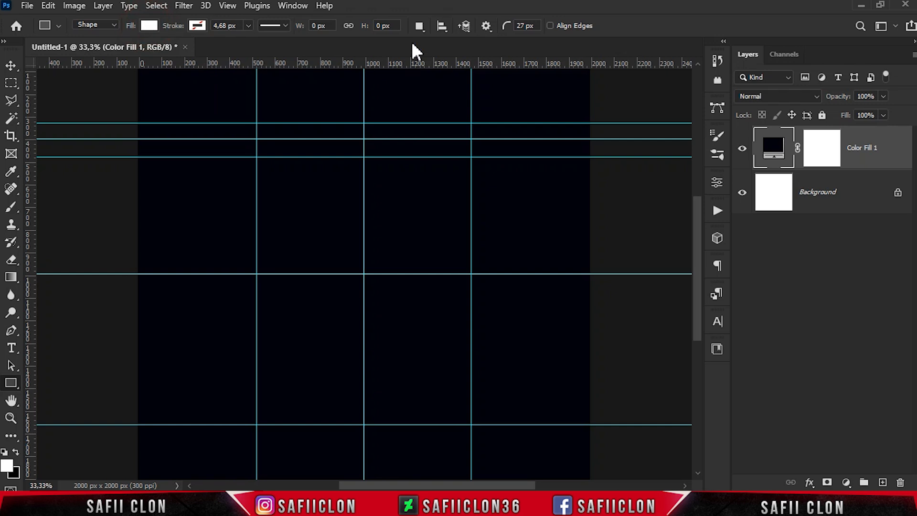
click(419, 26)
click(444, 44)
drag(257, 158, 474, 423)
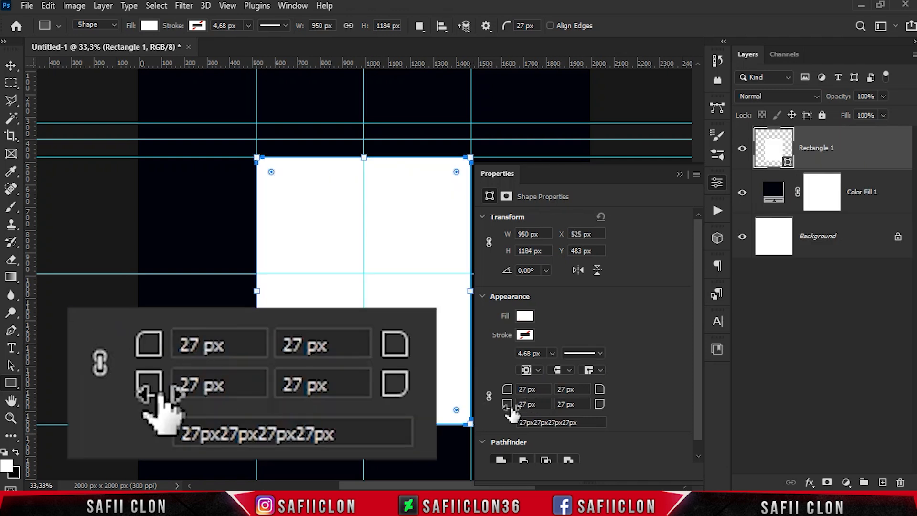
Step: Set all corner radii of the large rectangle to 0 px
click(489, 395)
double_click(525, 390)
text(0)
click(569, 389)
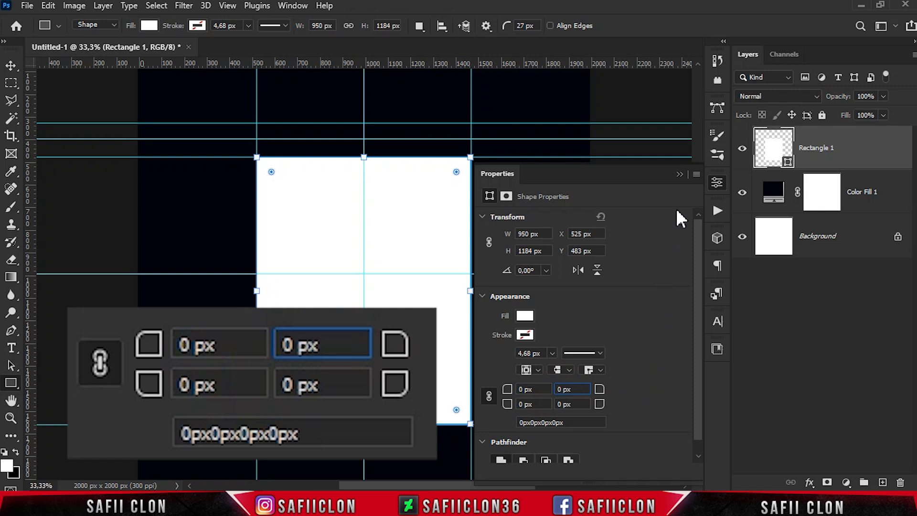
click(679, 174)
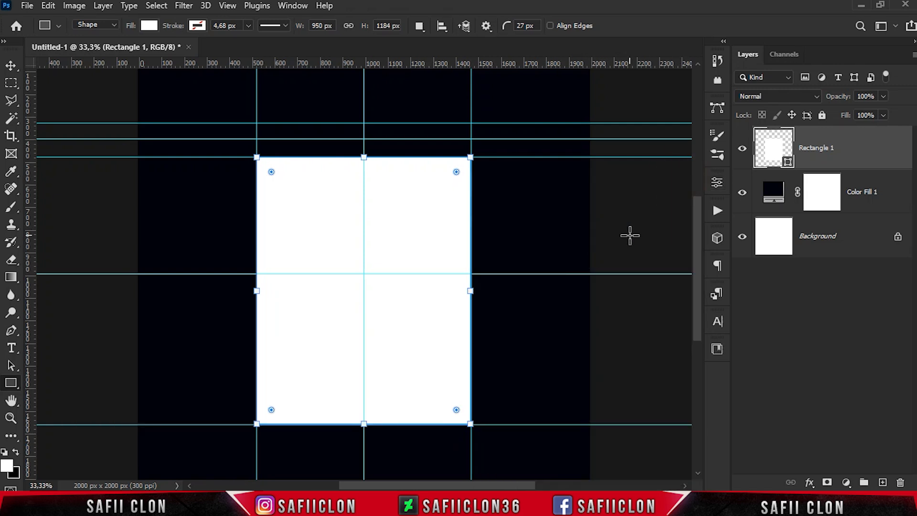
Step: Draw a white 950 × 150 px rectangle with 27 px rounded corners in the guide row above the large rectangle
right_click(14, 388)
click(47, 384)
drag(256, 123, 471, 156)
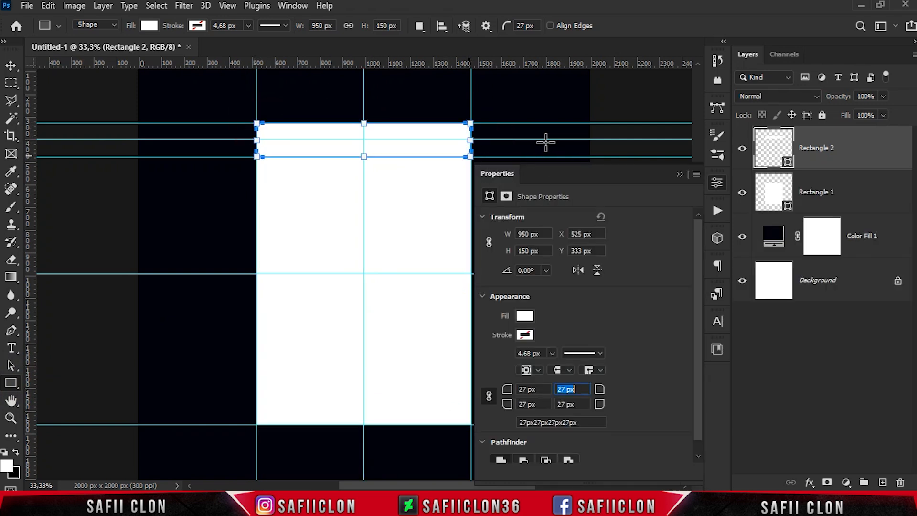
click(680, 174)
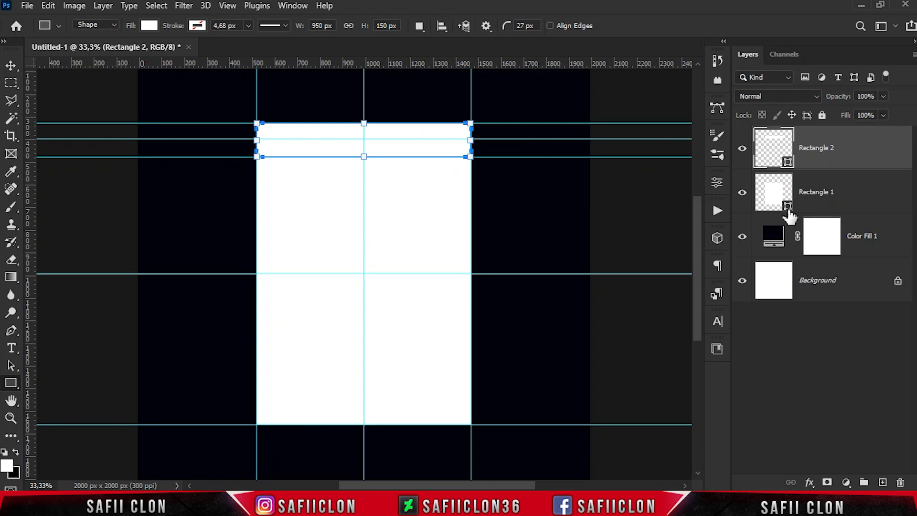
Step: Change the large rectangle's fill color to hex 35353d
double_click(785, 210)
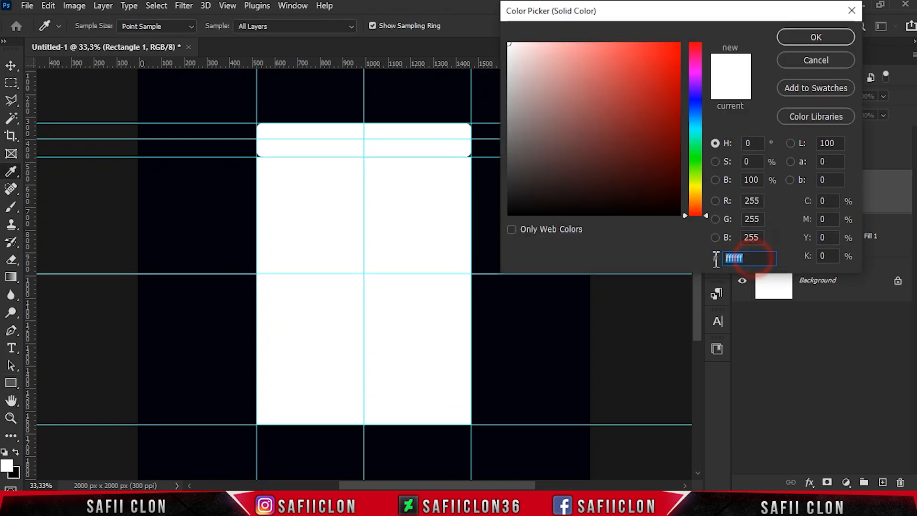
text(3)
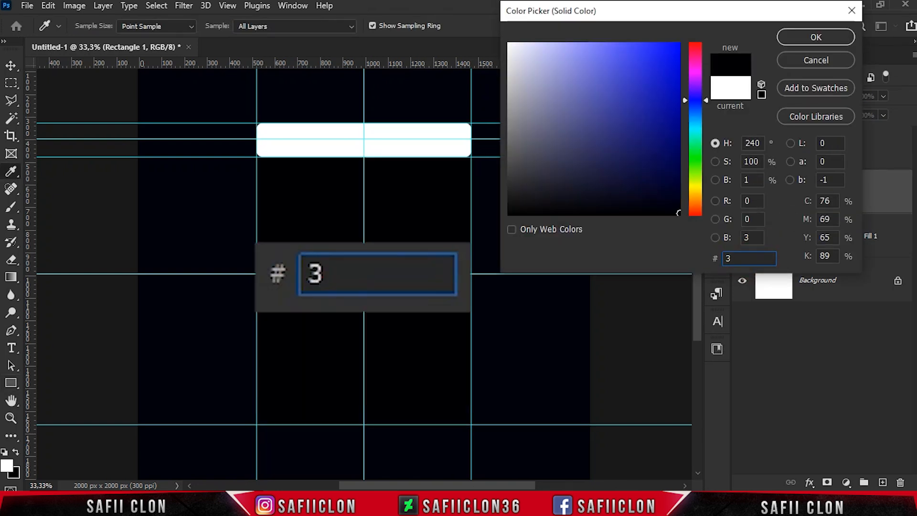
text(5353d)
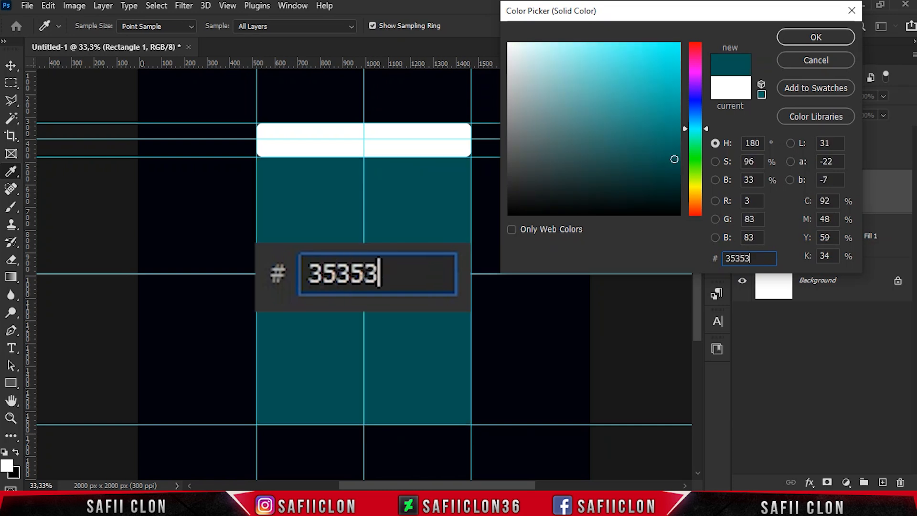
click(808, 36)
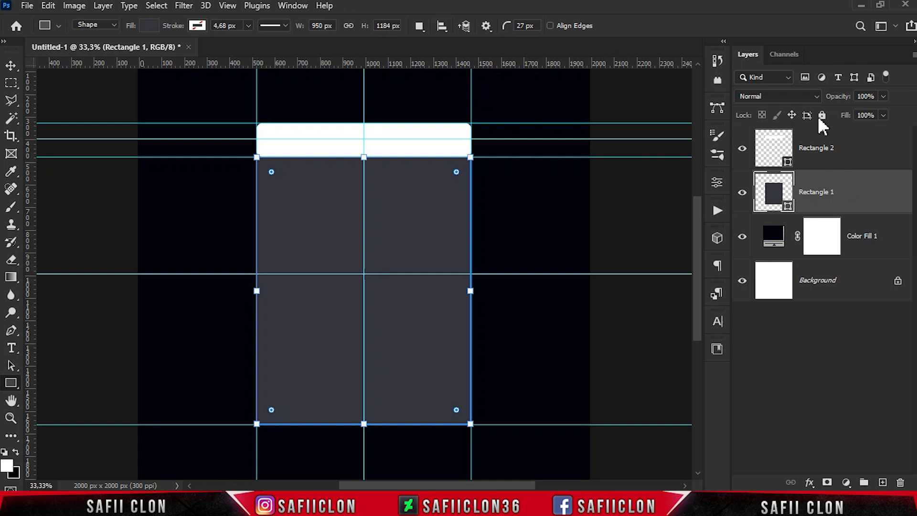
Step: Set the large rectangle layer's blend mode to Screen and its fill to 40%
click(811, 96)
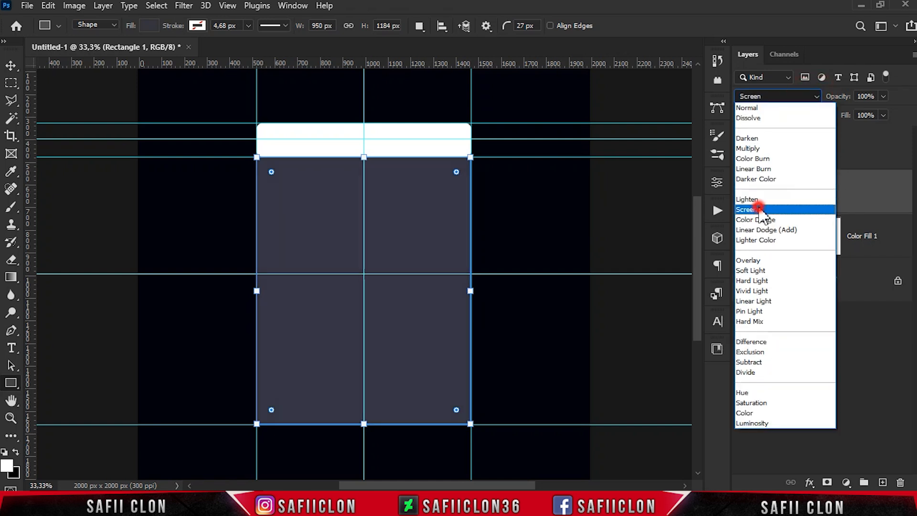
click(760, 209)
drag(851, 128, 846, 201)
Step: Open the large rectangle's blending options, keep the shape in view beside the dialog, and hide the guides
right_click(843, 191)
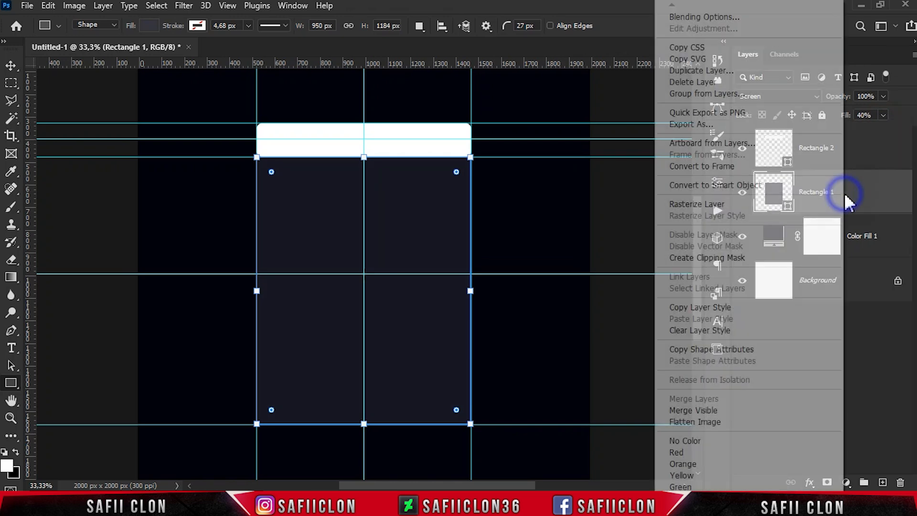
click(688, 13)
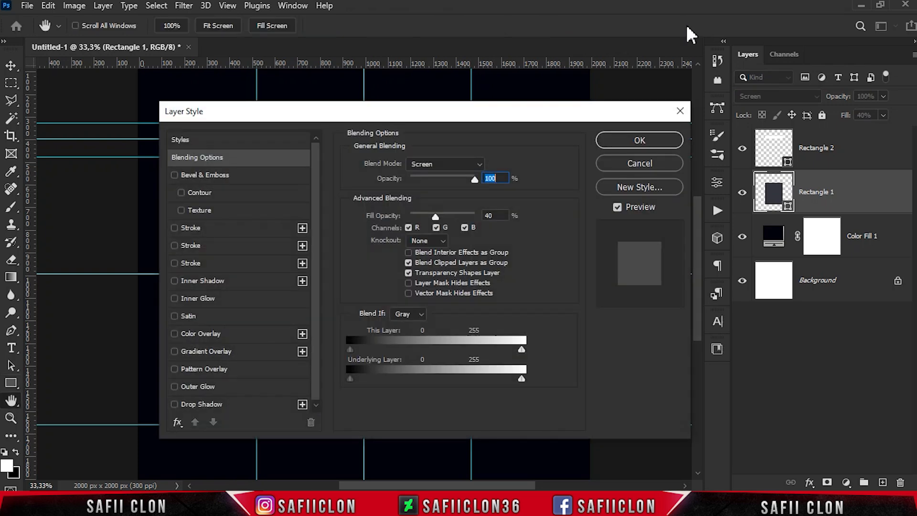
drag(348, 114, 623, 120)
drag(488, 487, 531, 487)
drag(588, 122, 539, 123)
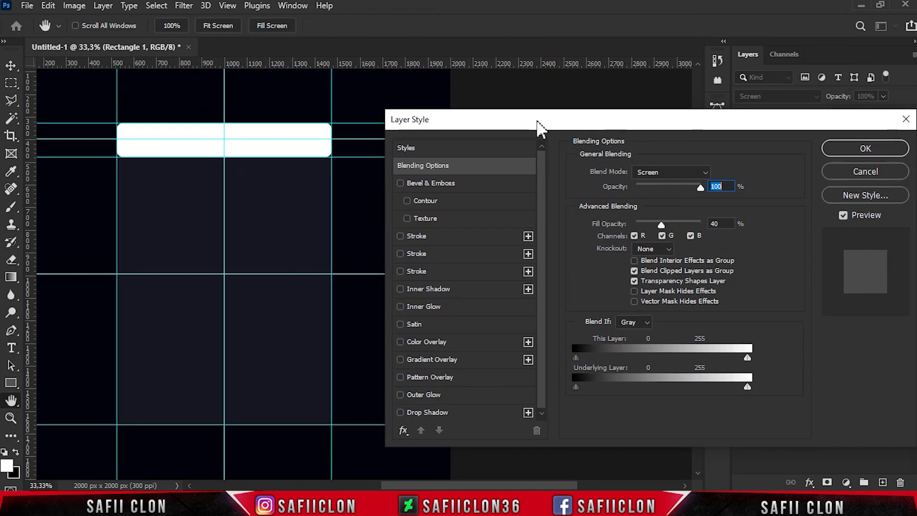
key(ctrl+h)
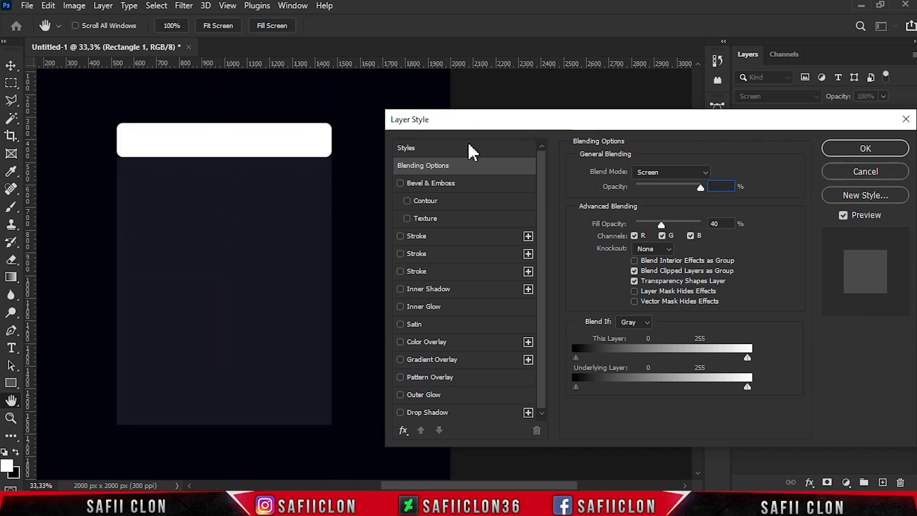
Step: Enable Bevel & Emboss on the large rectangle with Inner Bevel, Smooth technique, depth 32%, size 9 px and soften 1 px
click(451, 185)
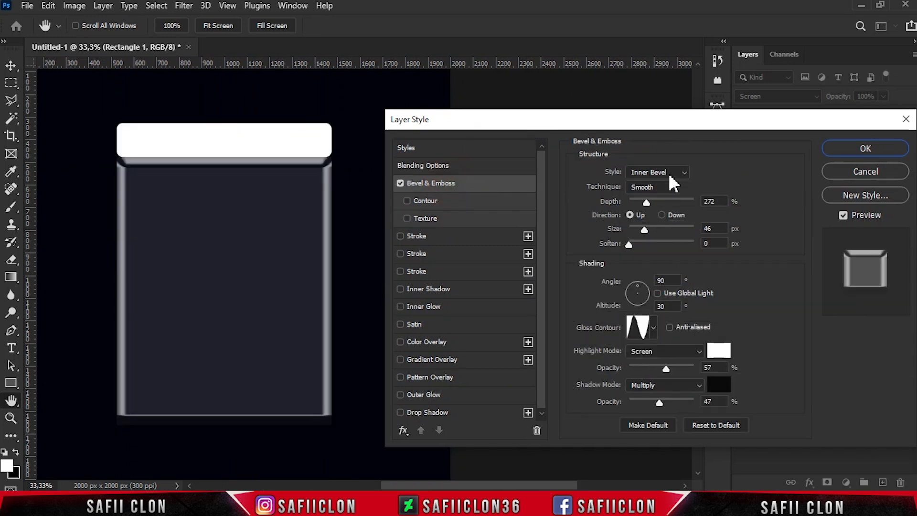
click(669, 177)
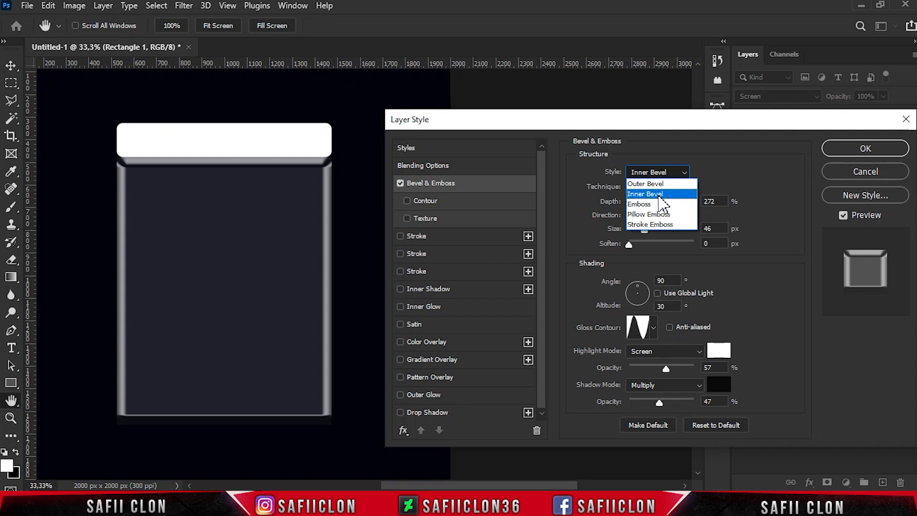
click(660, 196)
click(653, 187)
click(646, 201)
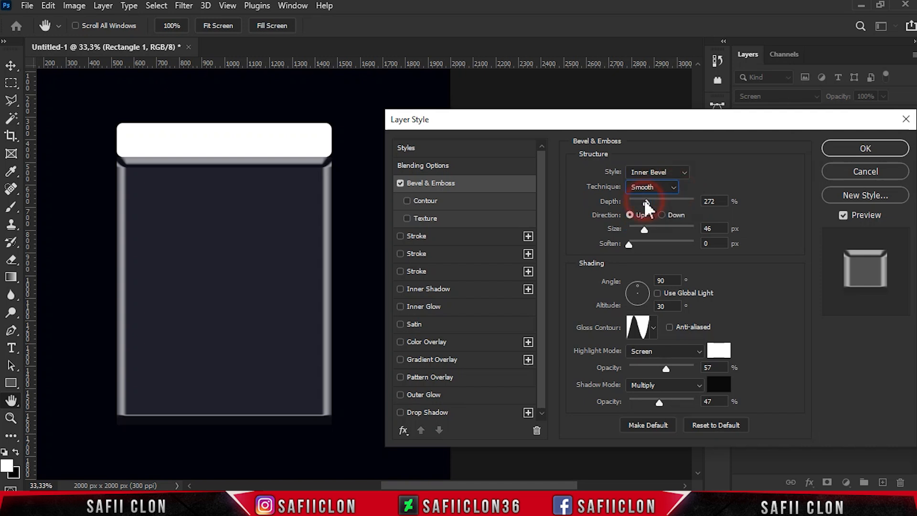
drag(646, 202, 635, 222)
click(630, 244)
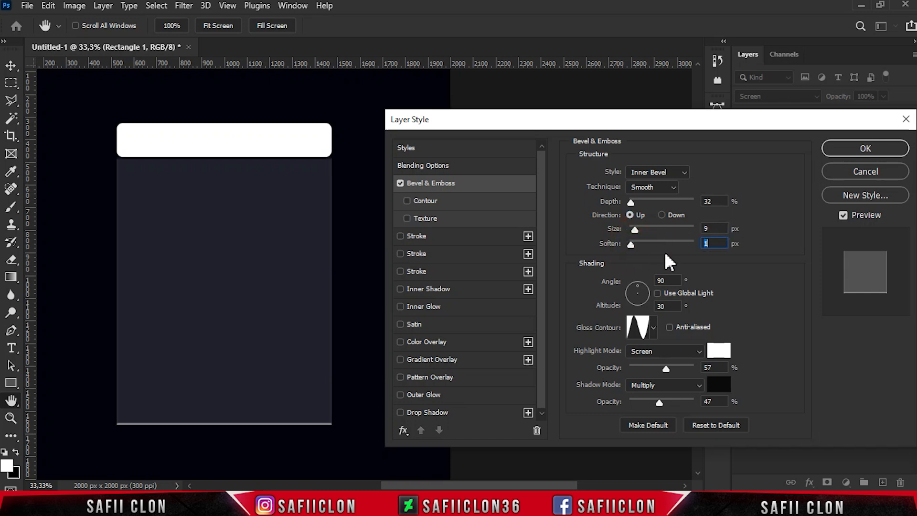
Step: Set the bevel's shading angle to 34°, its altitude to 32°, and choose the single ring-shaped gloss contour
drag(665, 281, 634, 306)
text(34)
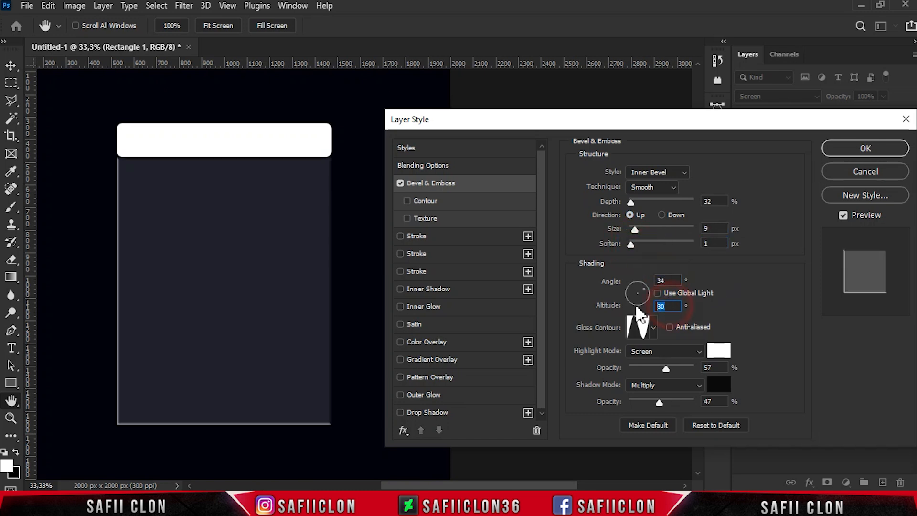
text(32)
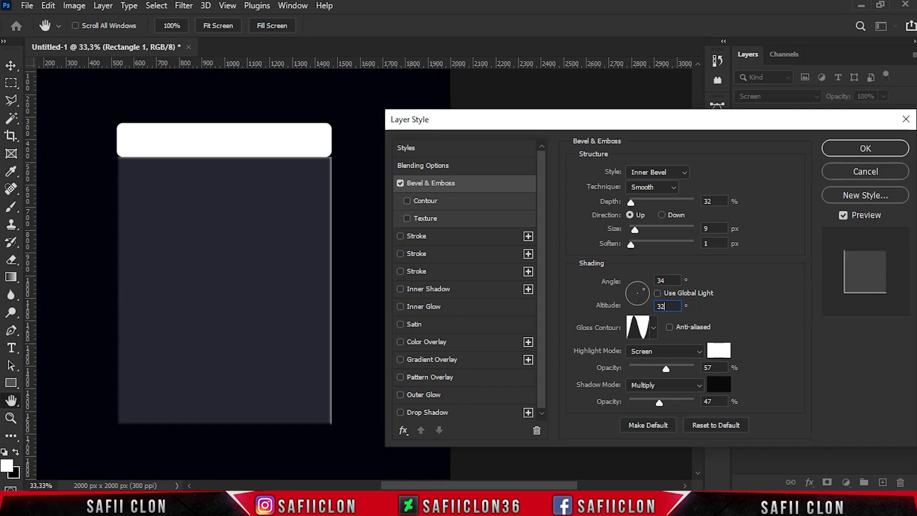
click(654, 328)
click(593, 382)
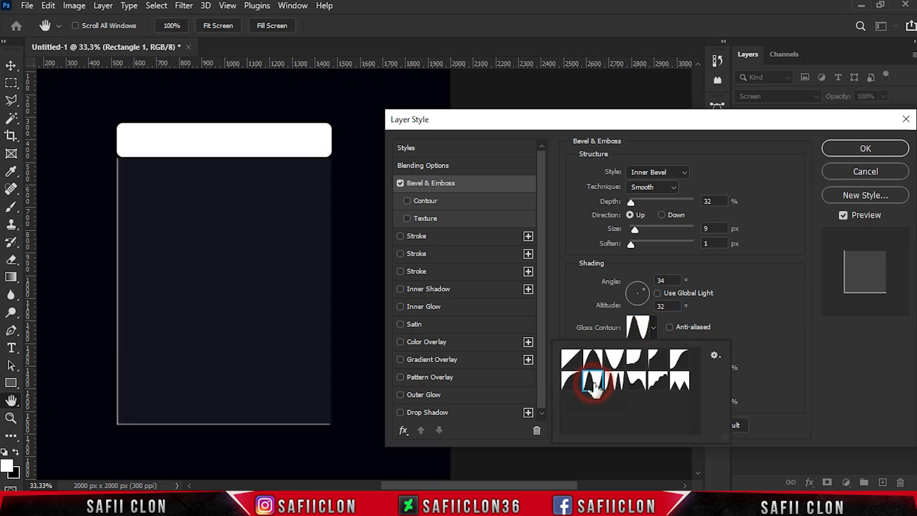
click(653, 328)
Step: Set the bevel highlight to Screen in white, and the shadow to Lighten with color 6c6c6c at 100% opacity
click(681, 351)
click(642, 266)
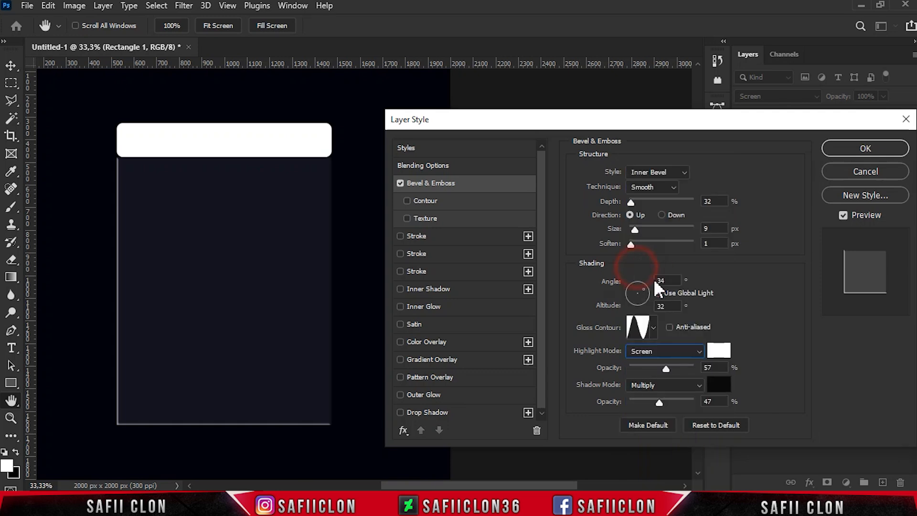
click(718, 350)
click(813, 36)
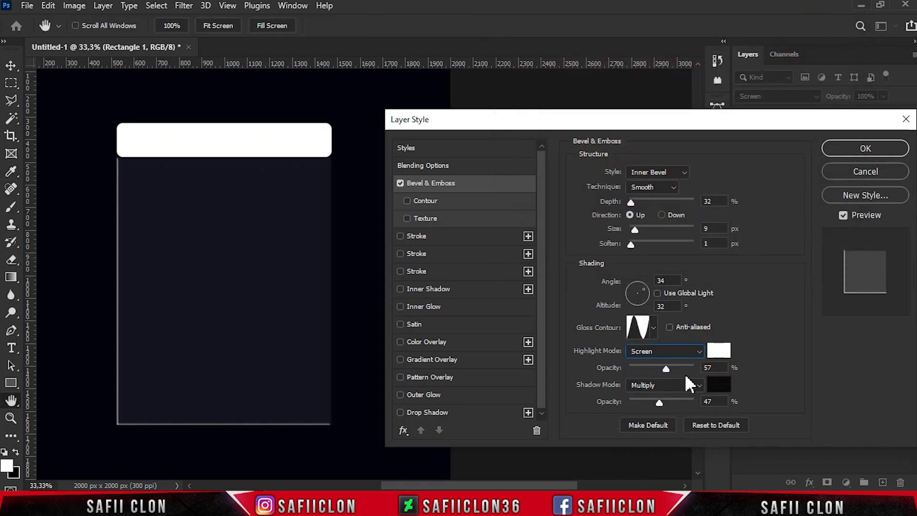
click(666, 385)
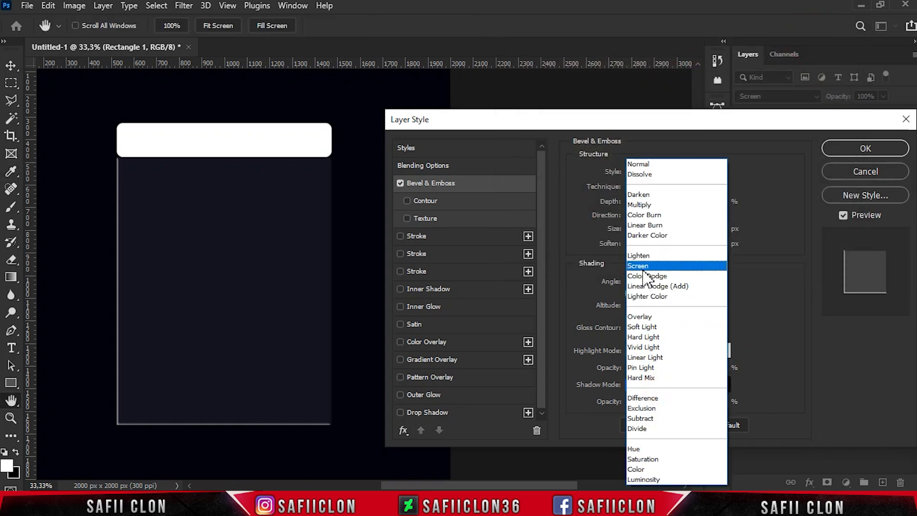
click(644, 255)
click(718, 386)
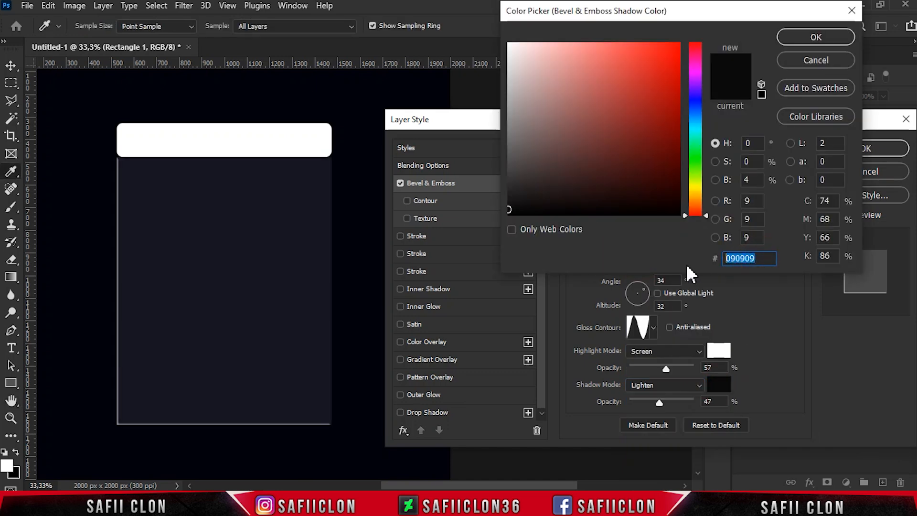
text(6c6c6c)
click(815, 37)
click(702, 401)
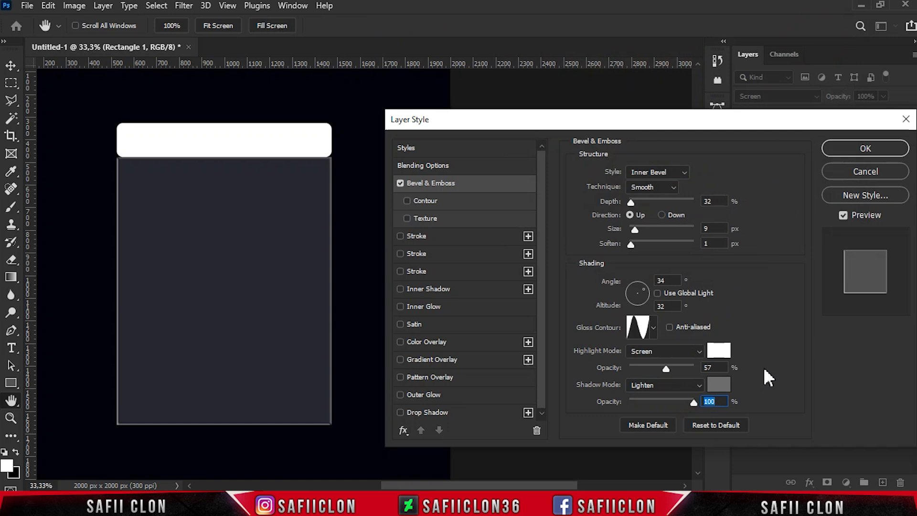
Step: Enable the bevel's Contour with the multi-peak curve and a 39% range, and apply the layer style
click(432, 205)
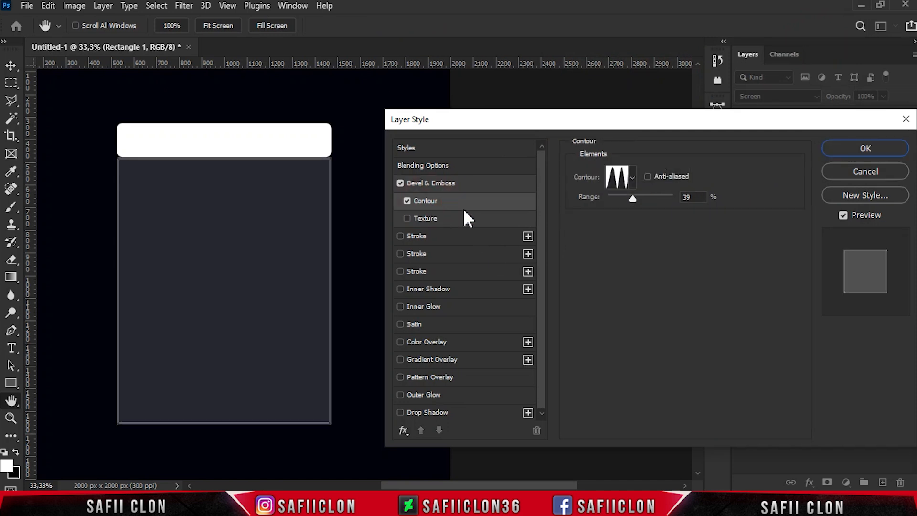
click(632, 178)
click(639, 155)
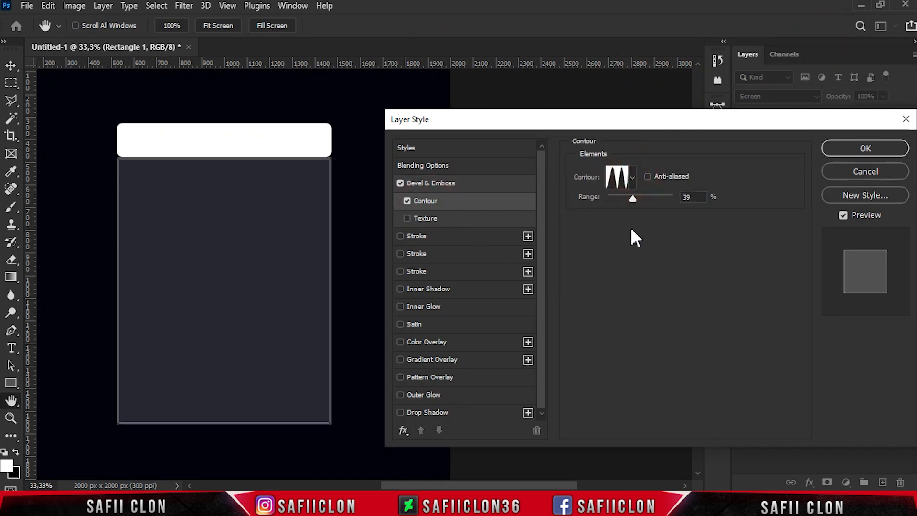
drag(635, 196, 633, 196)
drag(776, 125, 577, 127)
click(688, 145)
Step: Add a layer mask to Rectangle 1 and set up a soft black brush with 100% opacity and 1% flow
drag(552, 485, 511, 485)
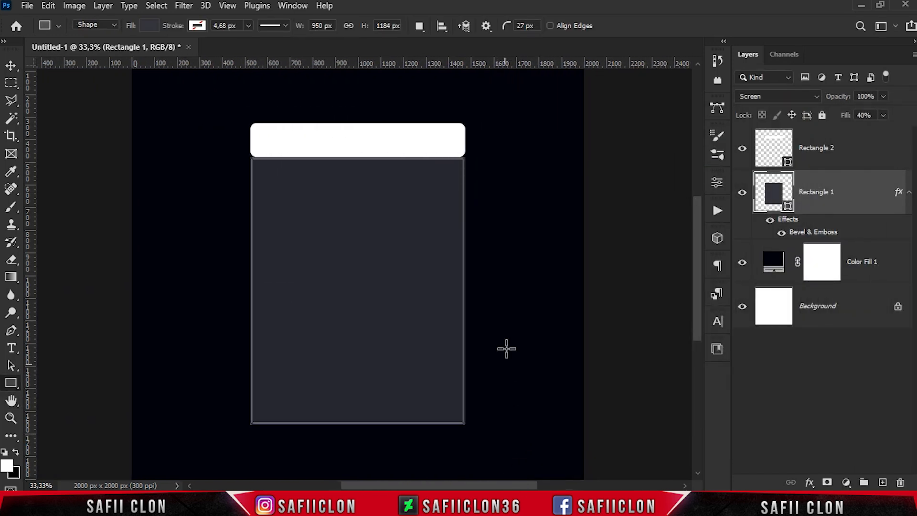
click(826, 483)
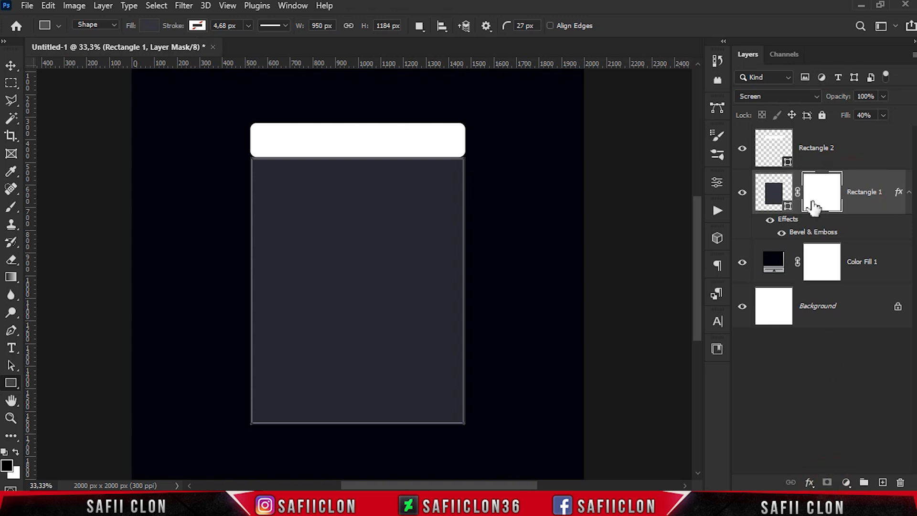
click(12, 206)
click(67, 205)
click(97, 26)
click(106, 207)
drag(138, 70, 134, 70)
click(95, 28)
mouse_move(309, 26)
mouse_down()
mouse_move(299, 41)
mouse_move(308, 25)
mouse_up()
click(395, 26)
drag(394, 38, 334, 40)
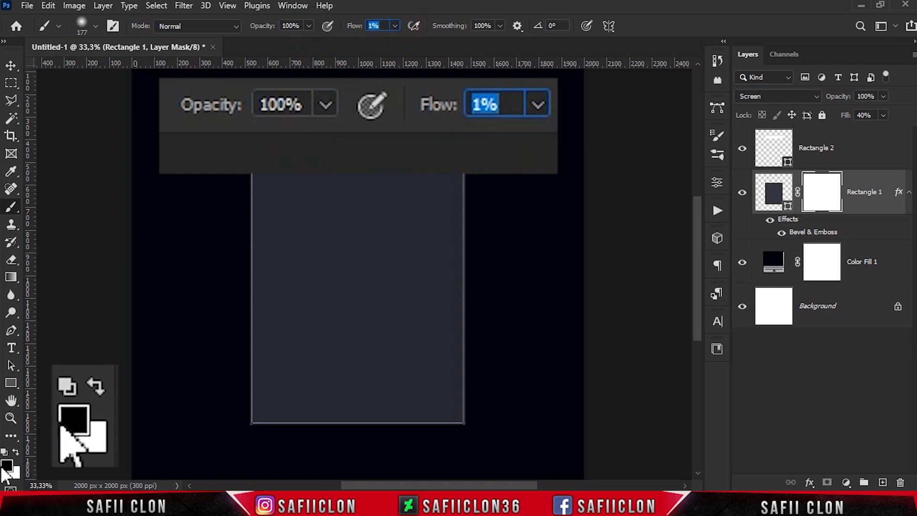
Step: Paint soft plastic wrinkles across Rectangle 1's layer mask, enlarging the brush to 250 px
click(276, 346)
mouse_move(265, 198)
mouse_down()
mouse_move(272, 284)
mouse_move(280, 223)
mouse_move(291, 248)
mouse_move(307, 397)
mouse_move(358, 292)
mouse_move(442, 402)
mouse_move(475, 303)
mouse_move(482, 221)
mouse_move(245, 302)
mouse_move(389, 423)
mouse_move(303, 423)
mouse_up()
key(])
key(])
key(])
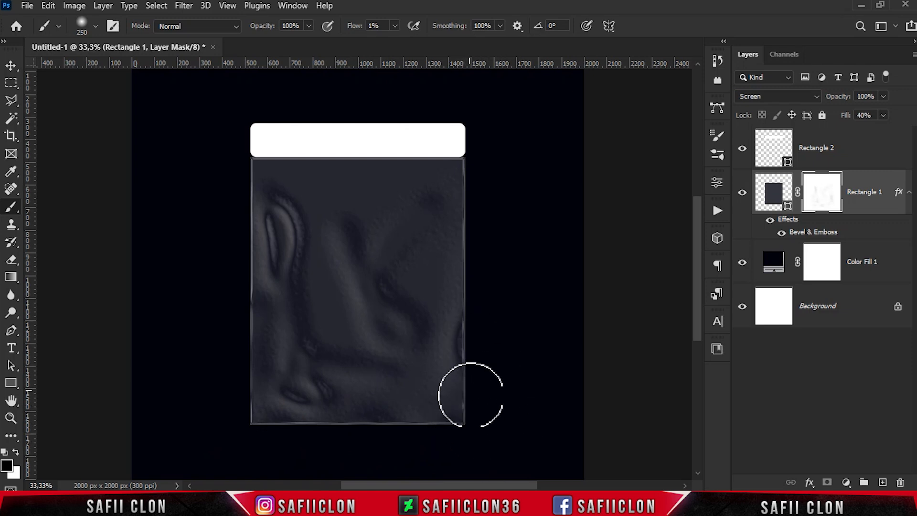
mouse_move(496, 221)
mouse_down()
mouse_move(312, 170)
mouse_move(444, 156)
mouse_move(423, 145)
mouse_move(251, 147)
mouse_move(386, 131)
mouse_move(465, 149)
mouse_up()
Step: Open the poster image "Setelah direkam copy.jpg" and bring its layer into the Untitled-1 document
click(27, 5)
click(45, 33)
click(170, 125)
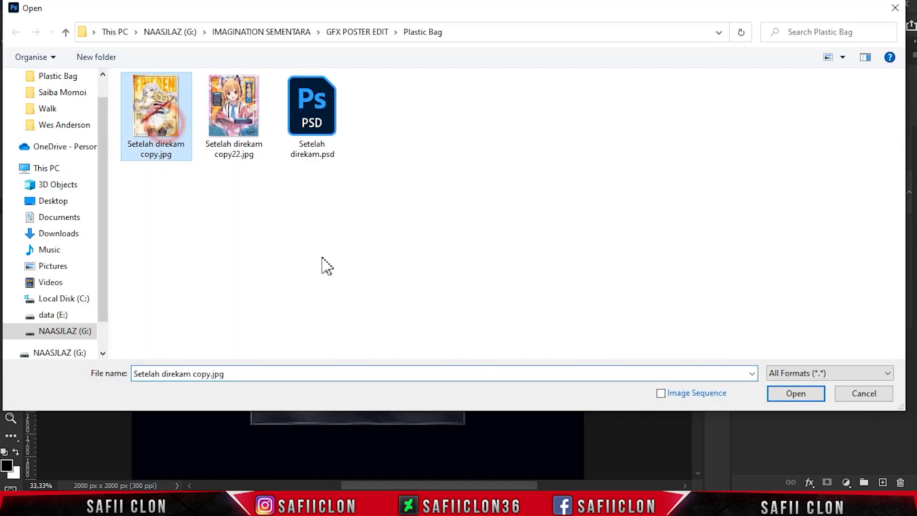
click(796, 395)
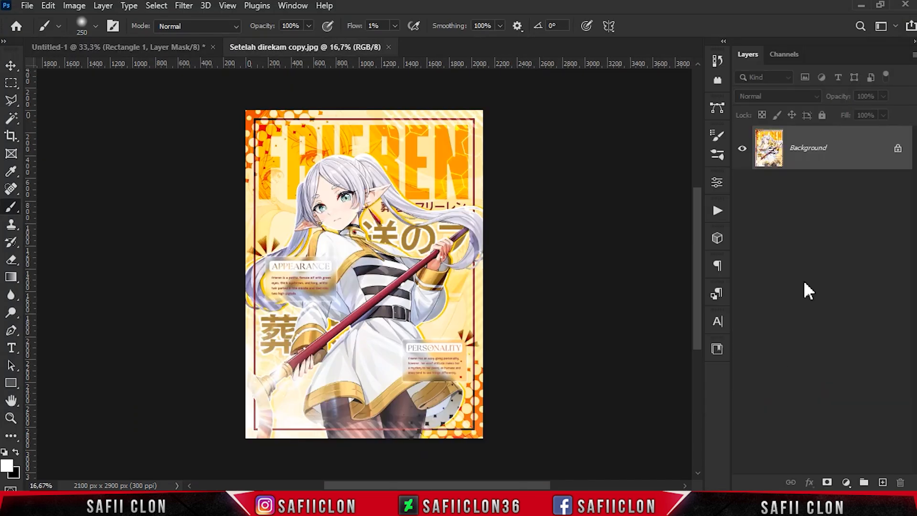
drag(838, 155, 317, 281)
Step: Scale the poster down to fit inside the large rectangle with an even margin, and center it there
key(ctrl+t)
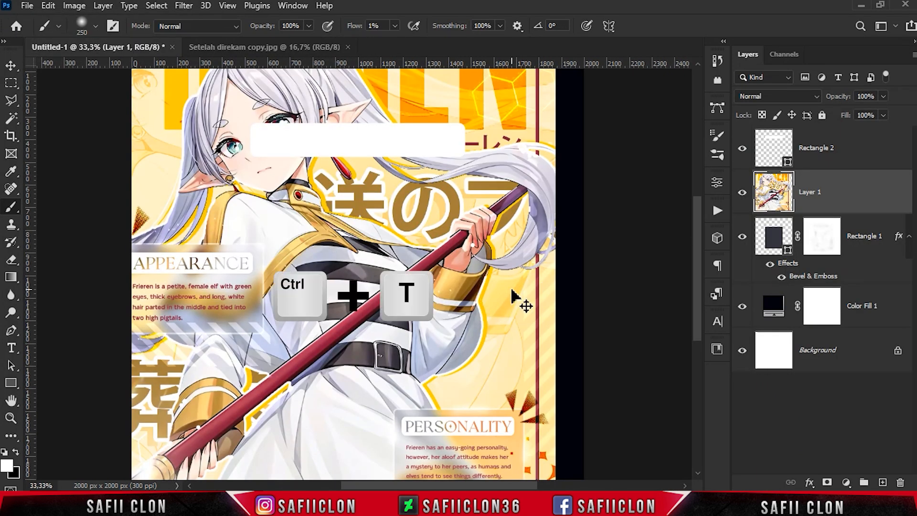
drag(556, 279, 405, 282)
drag(325, 238, 354, 246)
drag(436, 177, 444, 173)
click(669, 25)
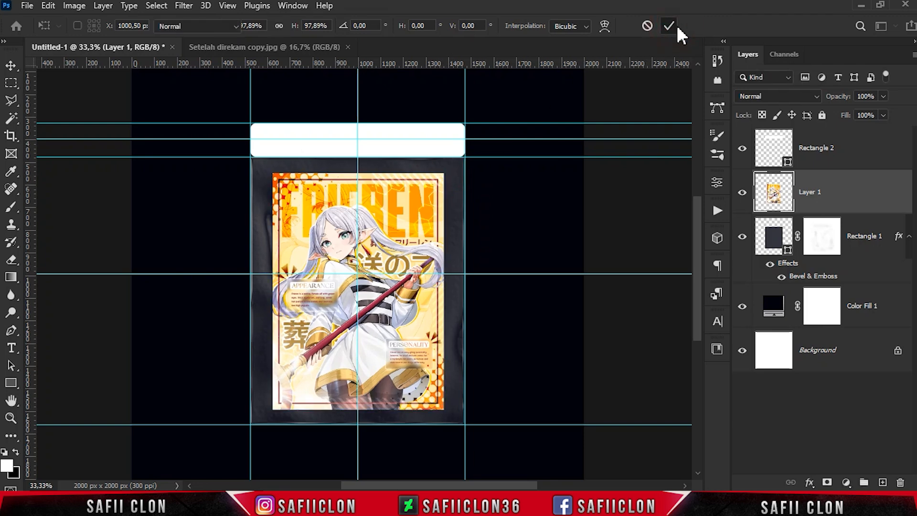
Step: Hide the guides and move the poster layer beneath Rectangle 1
key(b)
key(ctrl+semicolon)
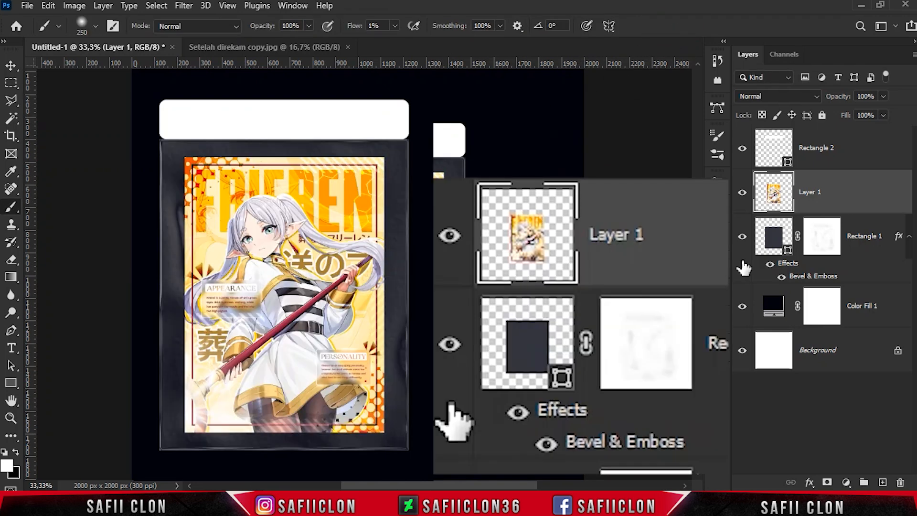
drag(830, 202, 833, 280)
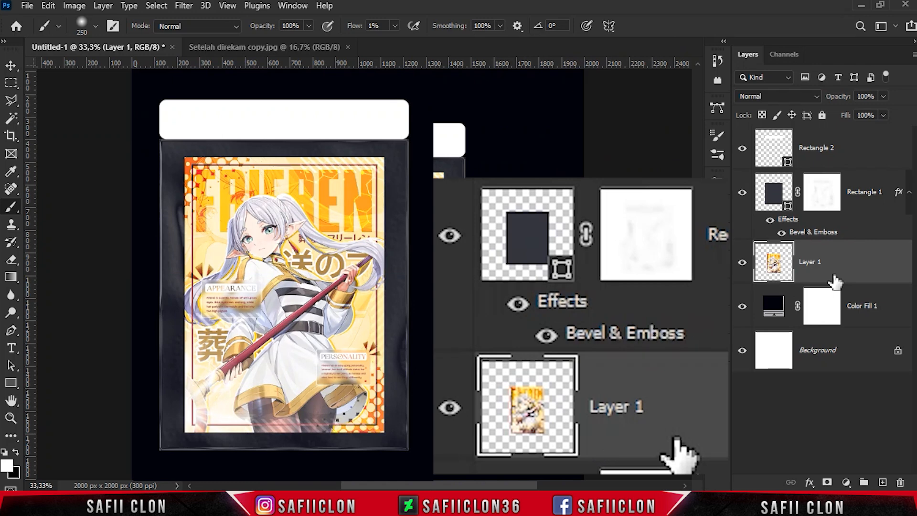
Step: Paint more black wrinkle strokes on Rectangle 1's mask over the poster area with the 250 px brush
click(822, 192)
key(x)
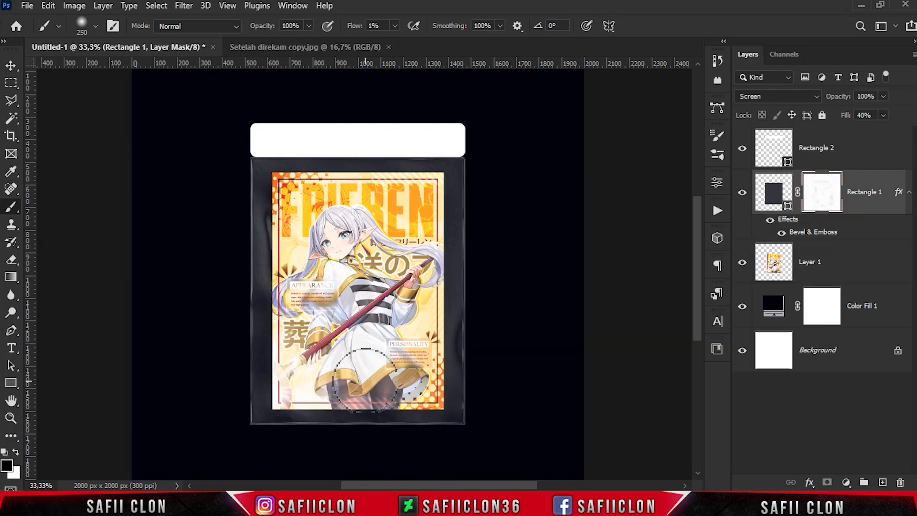
mouse_move(289, 391)
mouse_down()
mouse_move(276, 409)
mouse_move(274, 343)
mouse_move(279, 392)
mouse_move(321, 447)
mouse_up()
drag(393, 235, 348, 295)
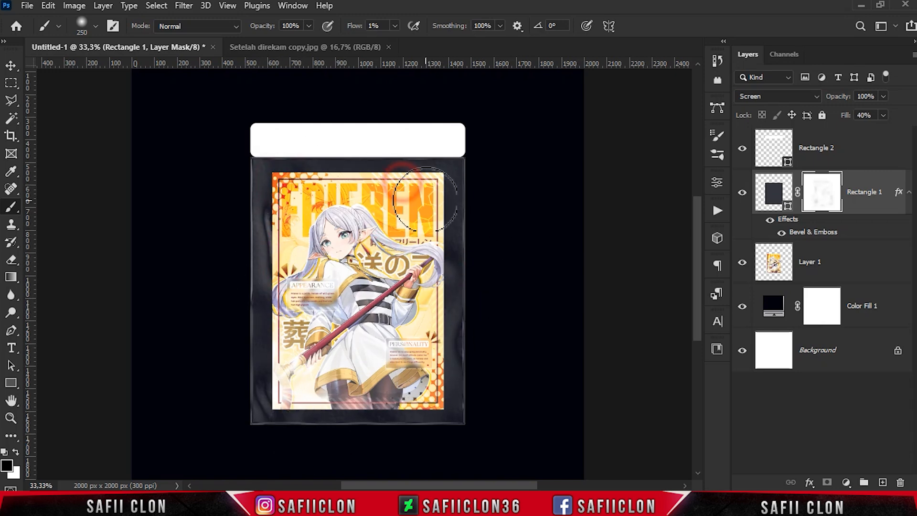
Step: Paint finer wrinkles on Rectangle 1's mask along the plastic border around the poster, reducing the brush to 80 px
key(ctrl+plus)
drag(201, 118, 239, 319)
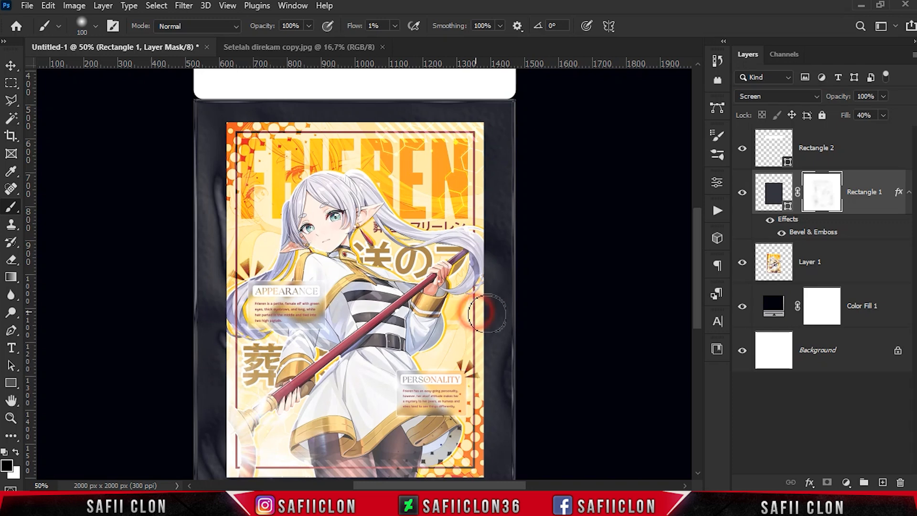
scroll(477, 334, down, 2)
scroll(191, 268, up, 2)
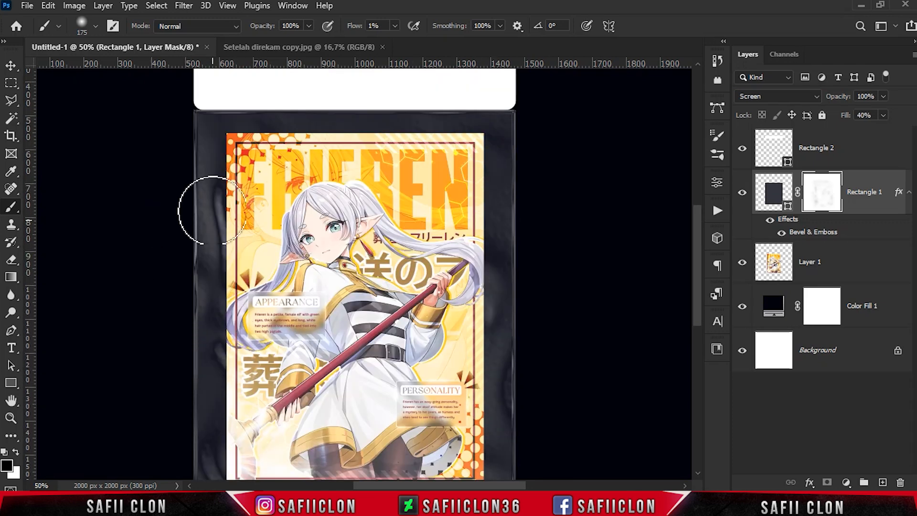
key(ctrl+minus)
key(bracketleft)
key(bracketleft)
key(bracketleft)
key(bracketleft)
key(bracketleft)
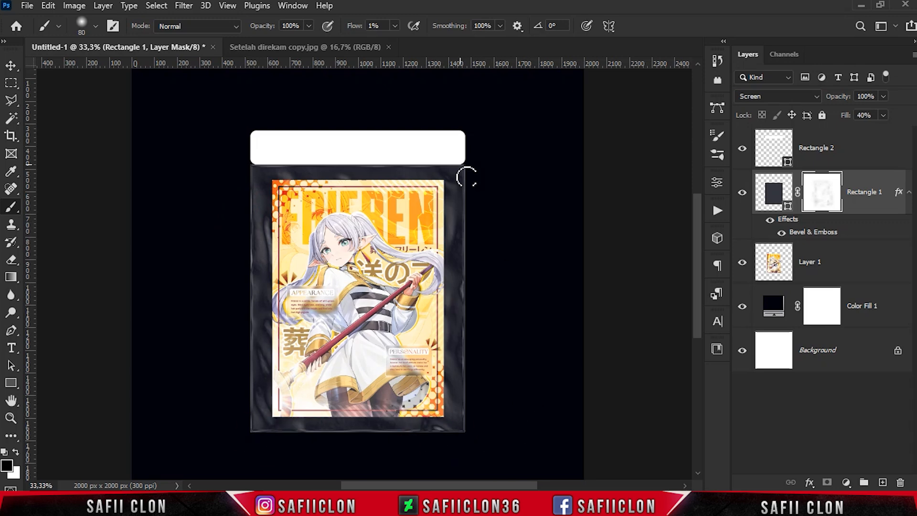
Step: Inspect the plastic's wrinkles up close and compare the design with the poster layer hidden and shown
key(ctrl+plus)
key(ctrl+plus)
key(ctrl+plus)
key(ctrl+minus)
key(ctrl+minus)
key(ctrl+minus)
key(ctrl+h)
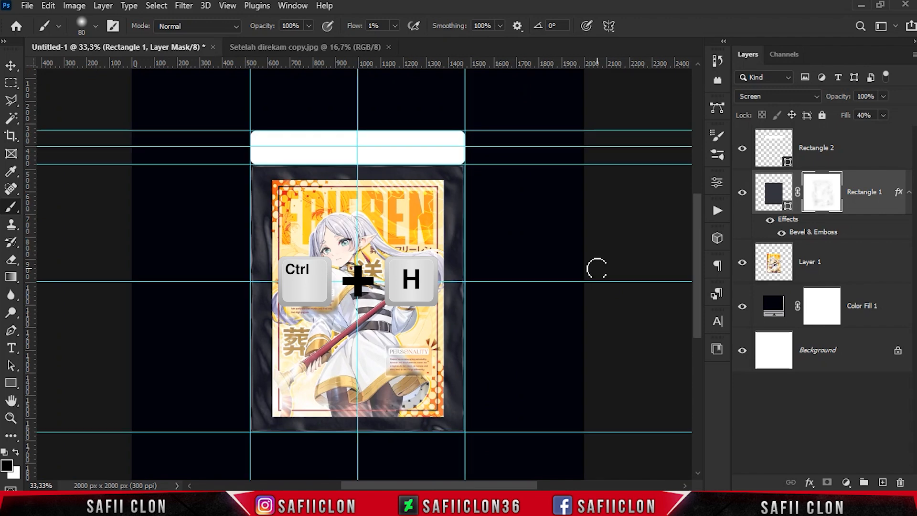
click(741, 262)
click(742, 262)
click(742, 262)
click(741, 262)
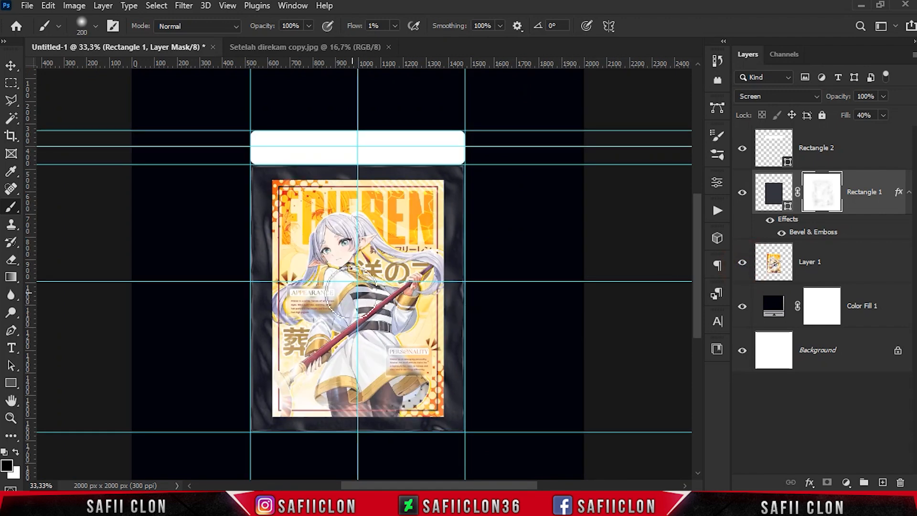
Step: Paint stronger creases over the poster on Rectangle 1's mask with a 200 px brush at 16% flow, and hide the guides
key(shift+1)
key(shift+6)
key(bracketright)
mouse_move(296, 248)
mouse_down()
mouse_move(368, 386)
mouse_move(382, 367)
mouse_move(404, 238)
mouse_move(520, 281)
mouse_up()
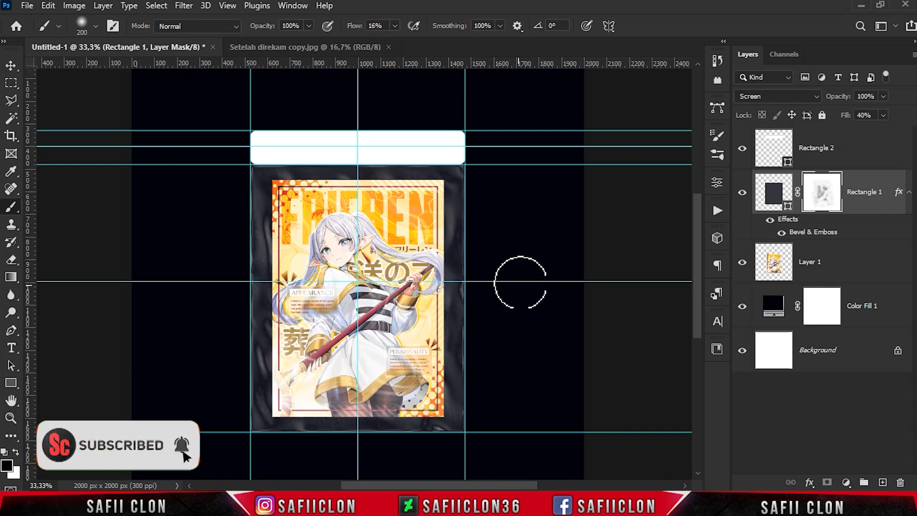
key(ctrl+semicolon)
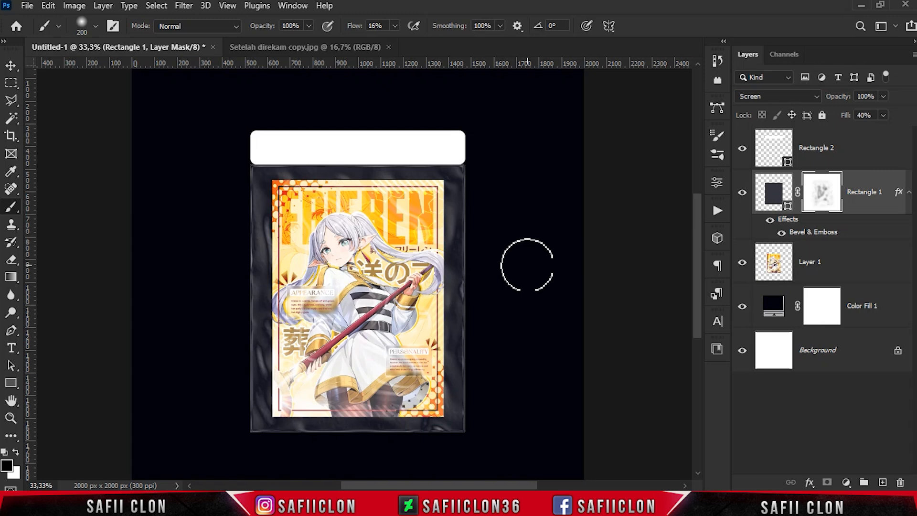
Step: Unlink the corner radii of the white header, Rectangle 2, and set both top corners to 20 px
click(866, 159)
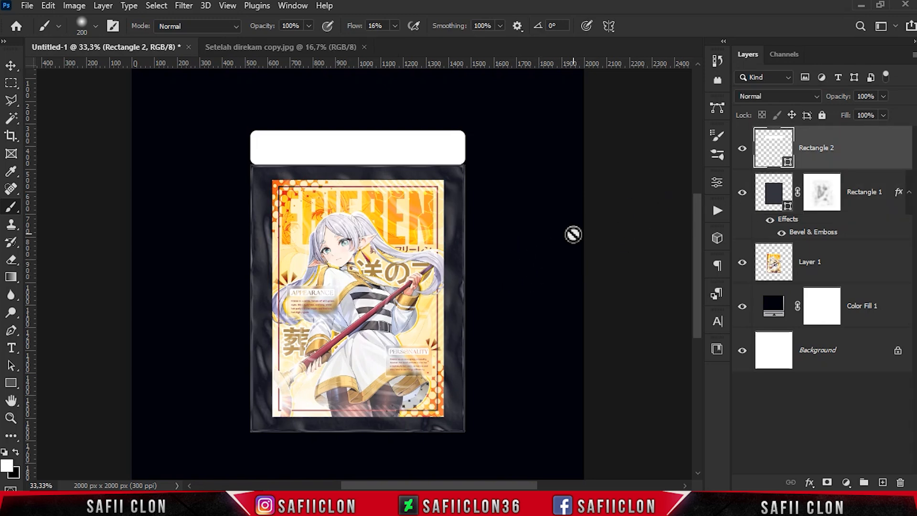
key(ctrl+plus)
key(ctrl+plus)
drag(698, 275, 695, 229)
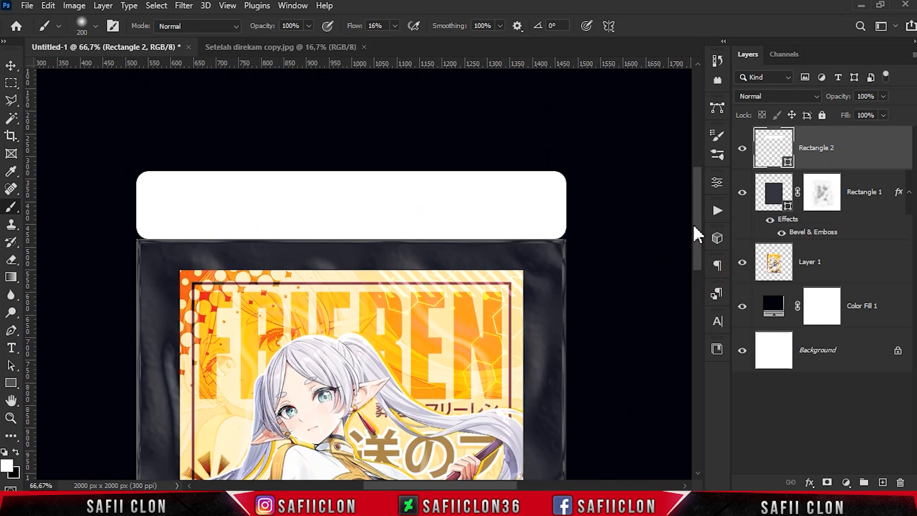
drag(454, 485, 471, 486)
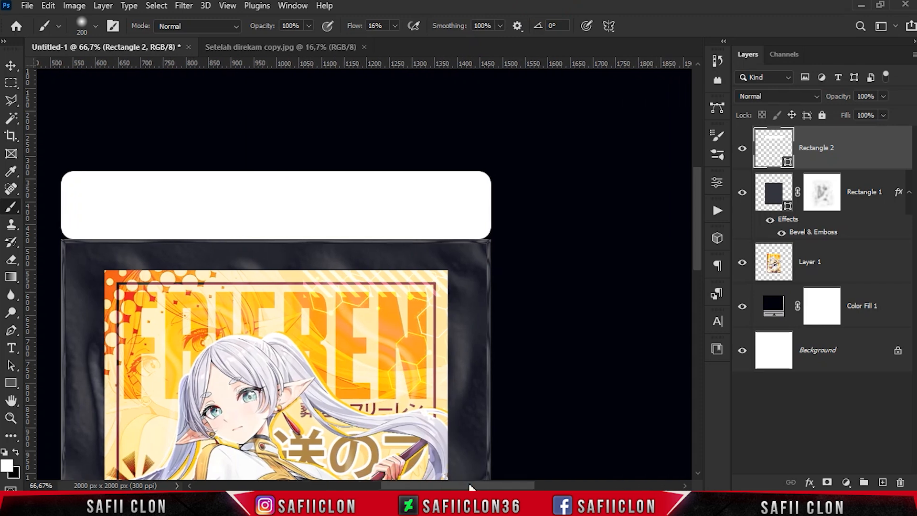
click(293, 5)
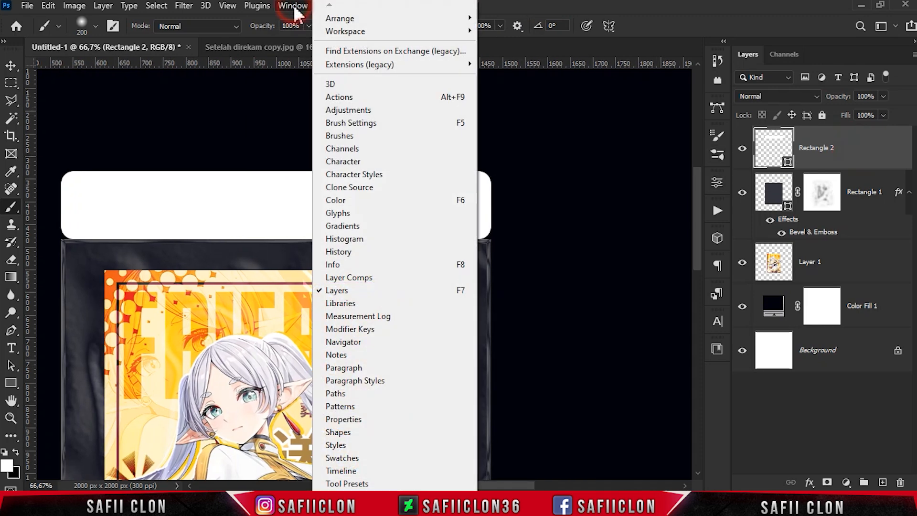
click(358, 419)
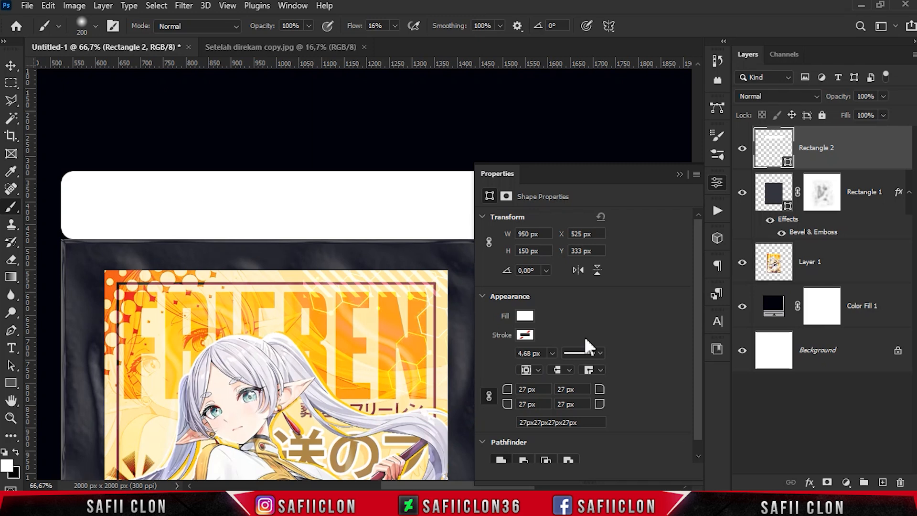
click(487, 399)
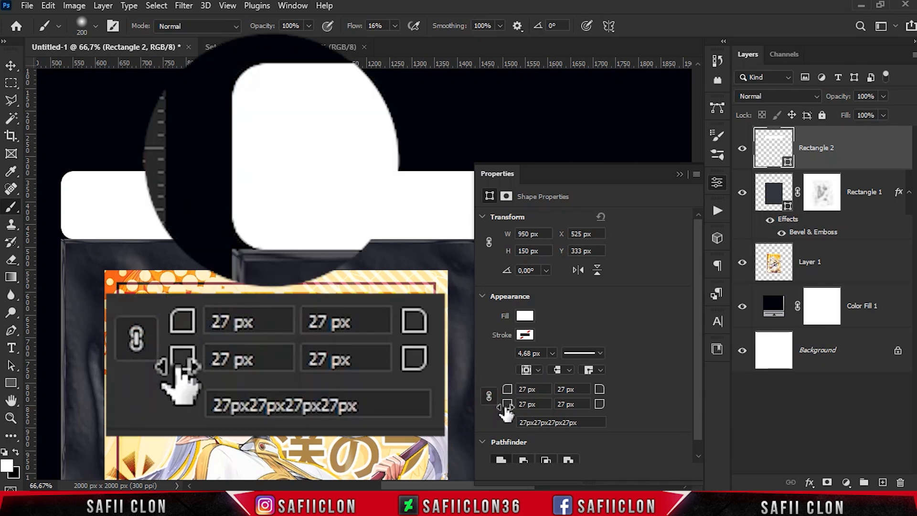
drag(528, 390, 508, 392)
text(20)
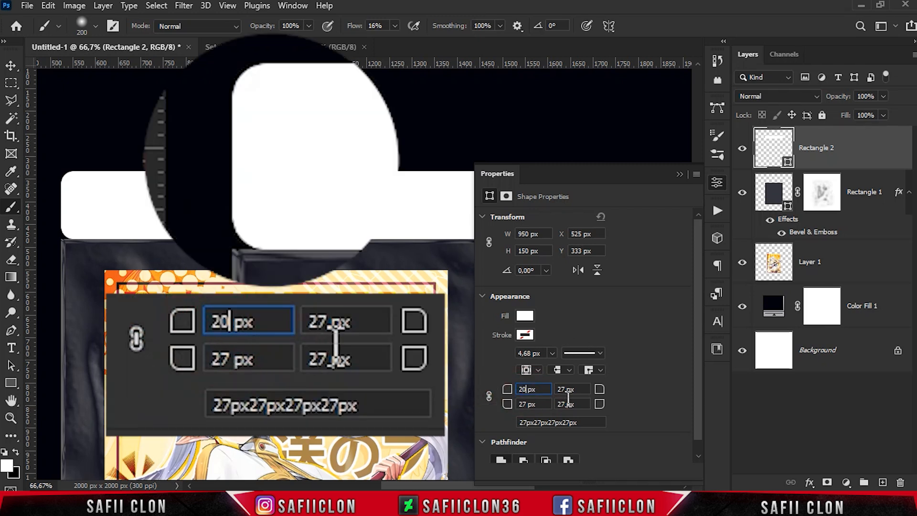
drag(565, 387, 592, 389)
text(20)
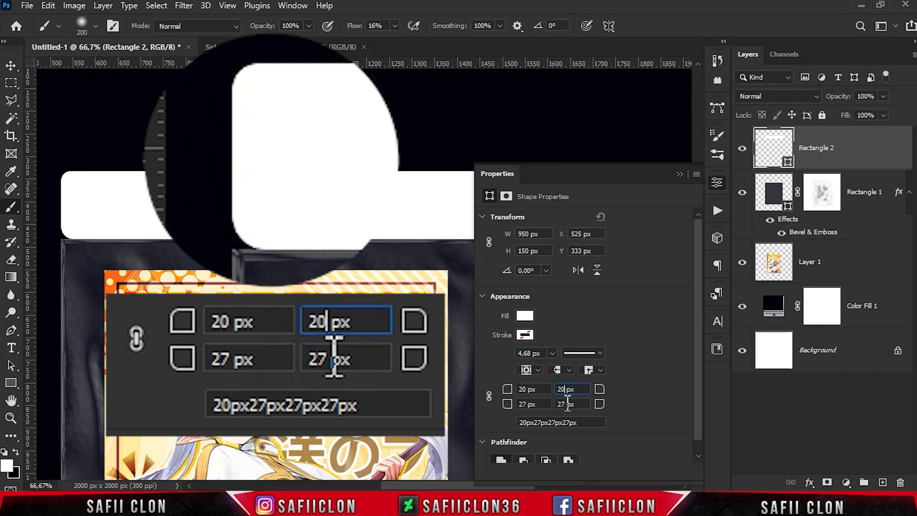
Step: Set both bottom corner radii of the header shape to 0 px and close its shape properties
click(539, 406)
text(0)
click(572, 404)
text(0)
key(Return)
click(680, 174)
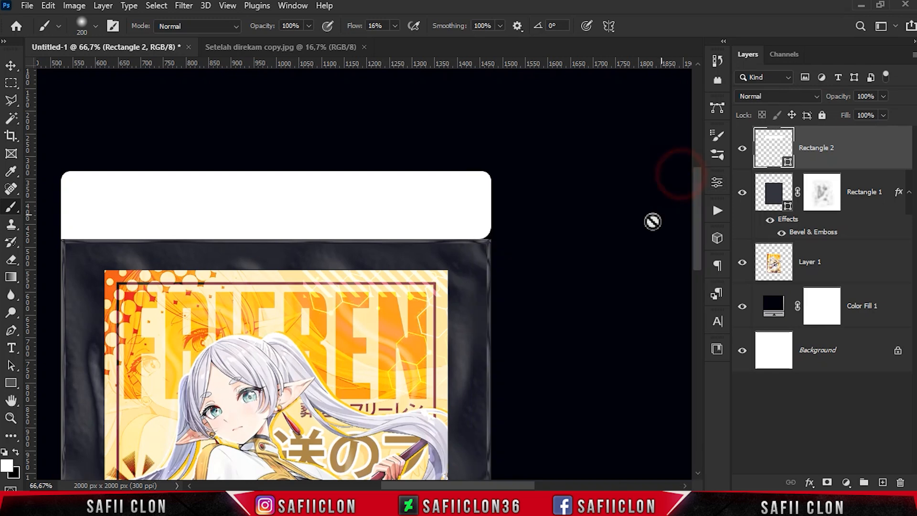
Step: Add a Gradient Overlay with Normal blend mode to the Rectangle 2 header layer
drag(533, 486, 513, 486)
right_click(852, 155)
click(702, 18)
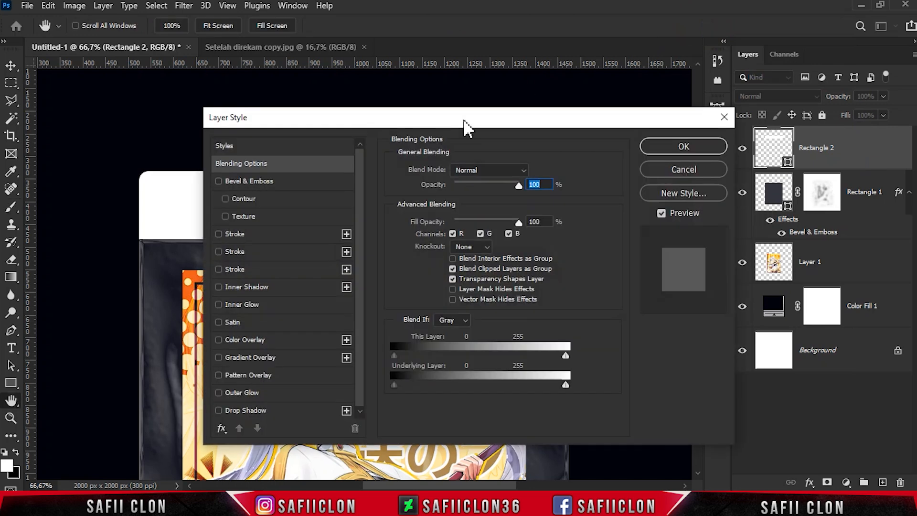
drag(422, 120, 590, 120)
drag(500, 486, 520, 486)
drag(562, 118, 682, 147)
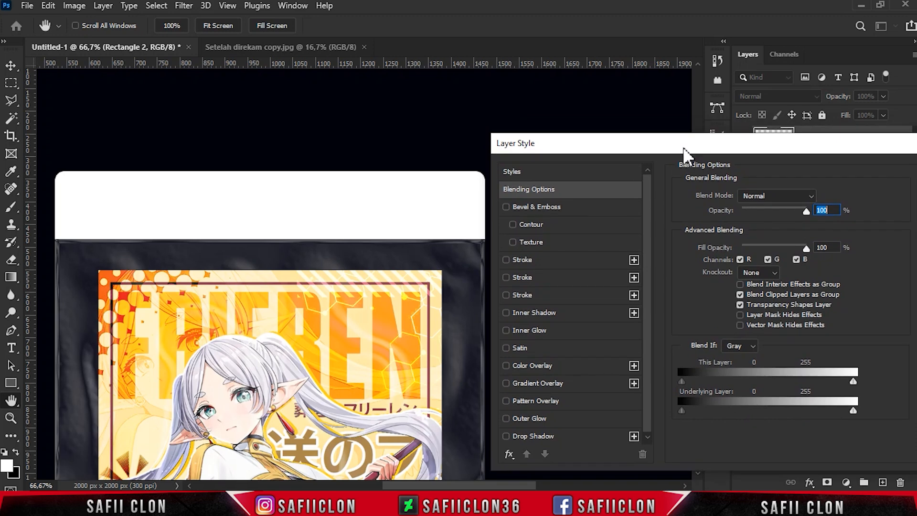
click(544, 384)
click(770, 196)
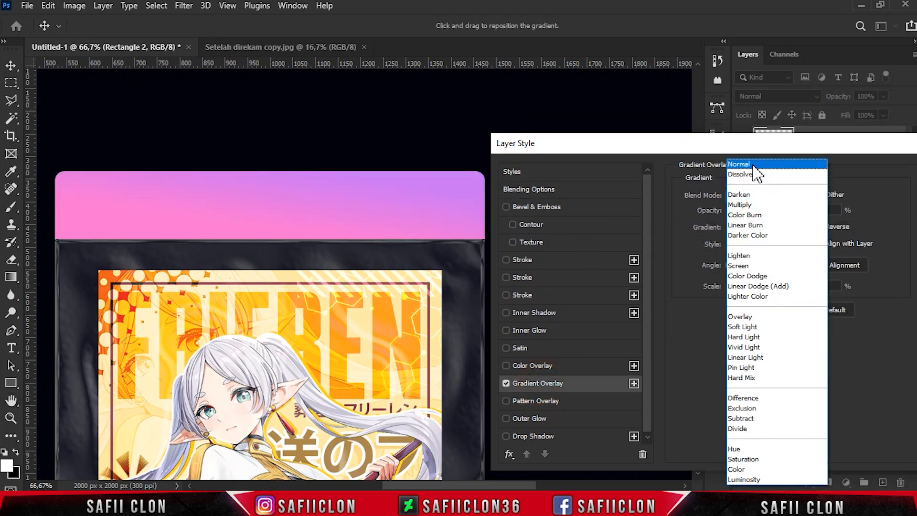
click(753, 165)
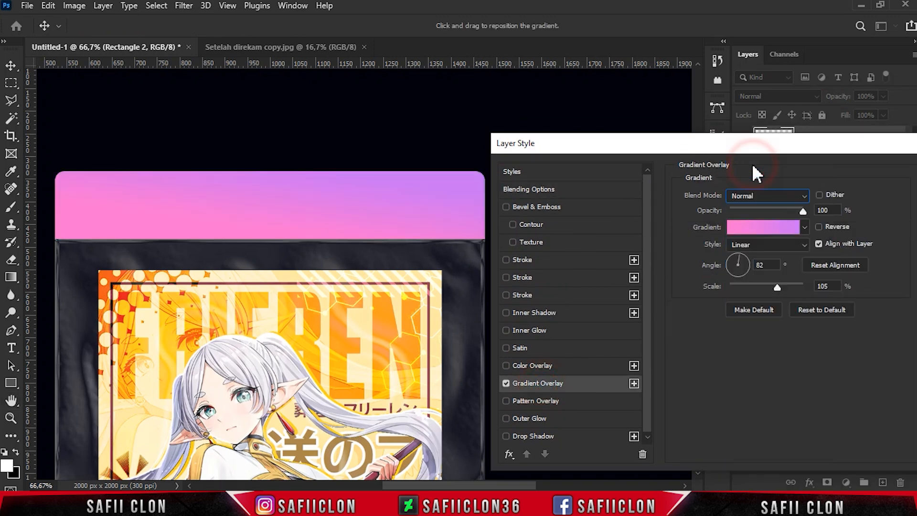
Step: Base the overlay gradient on the basic black-to-white preset and set its starting colour stop to #dadada
click(769, 228)
click(584, 123)
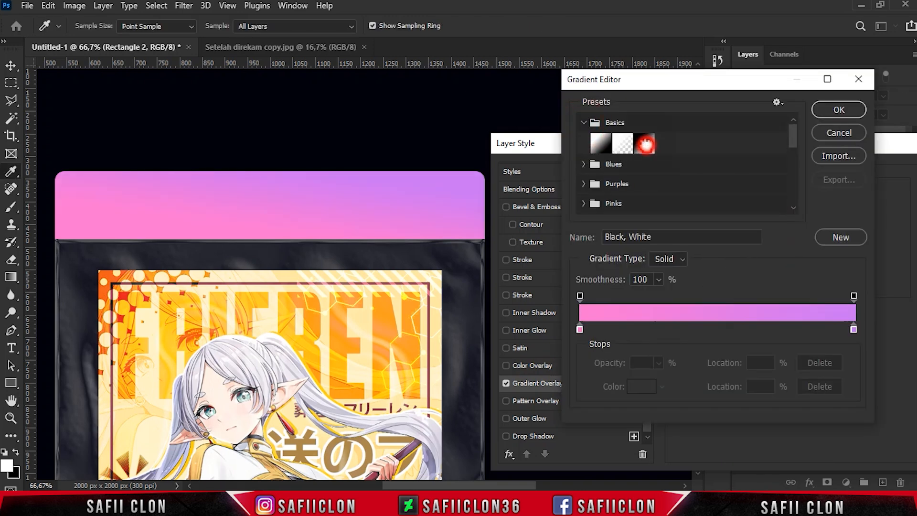
click(580, 329)
click(642, 386)
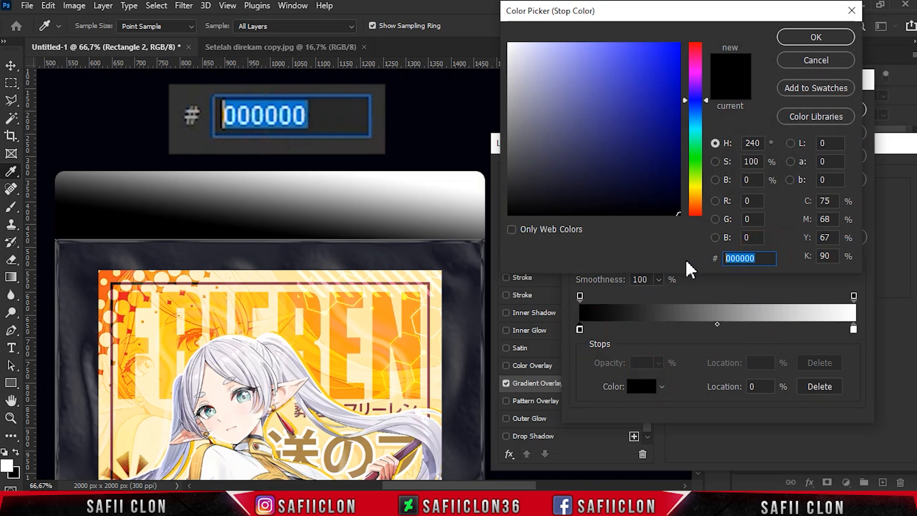
text(dadada)
drag(743, 260, 720, 142)
click(814, 37)
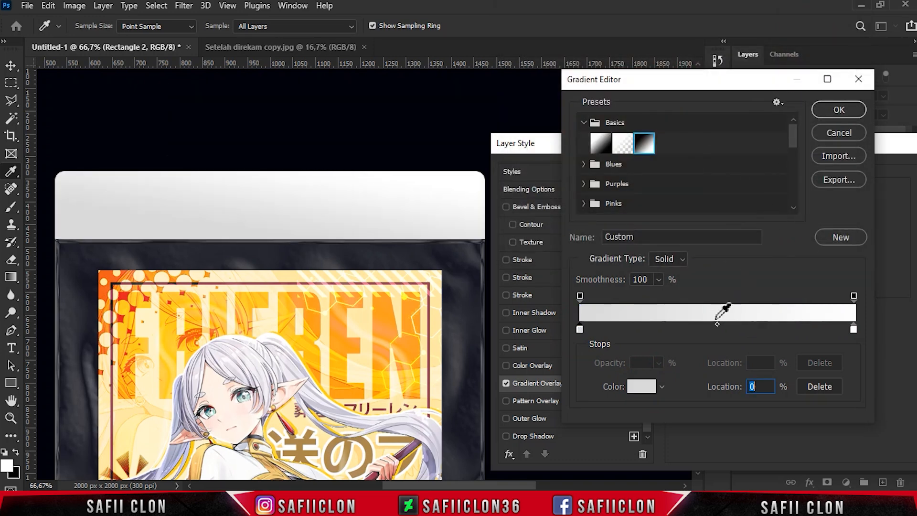
Step: Add a middle colour stop at 51% to the gradient and set its colour to #ebf4f3
click(713, 329)
click(641, 386)
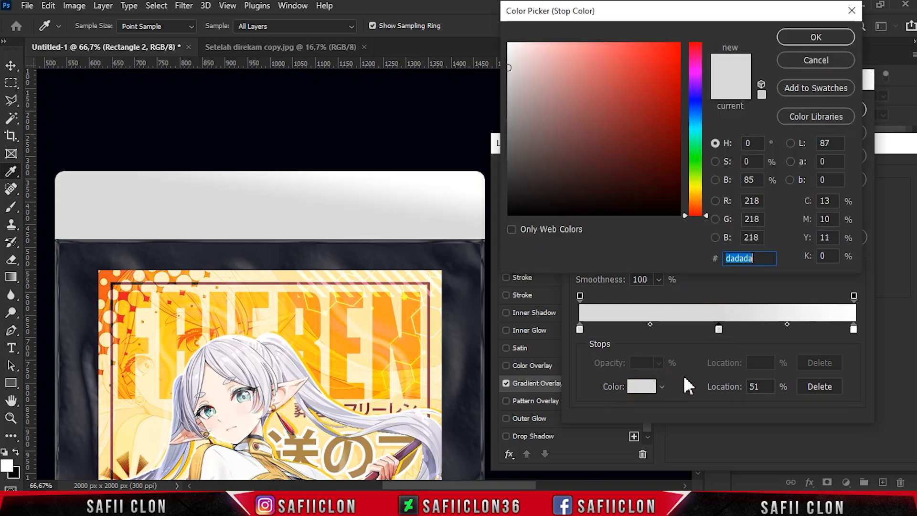
text(e)
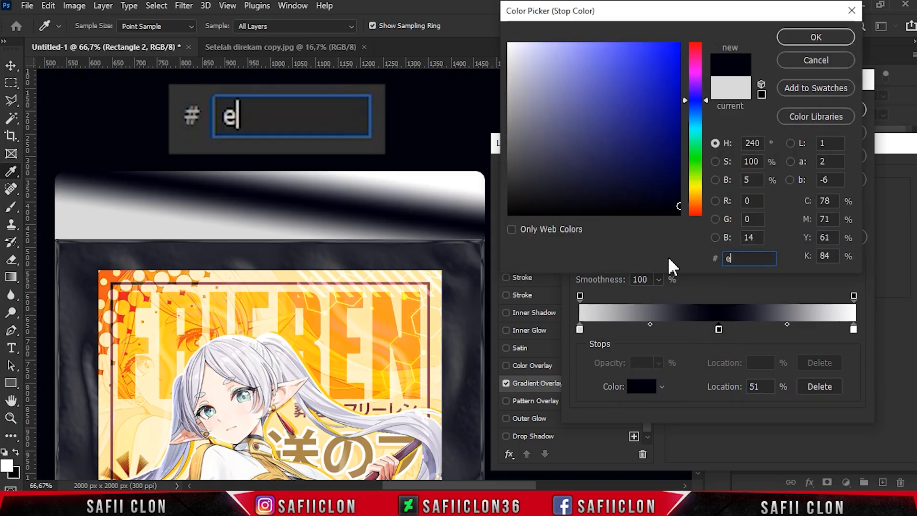
text(bf4f3)
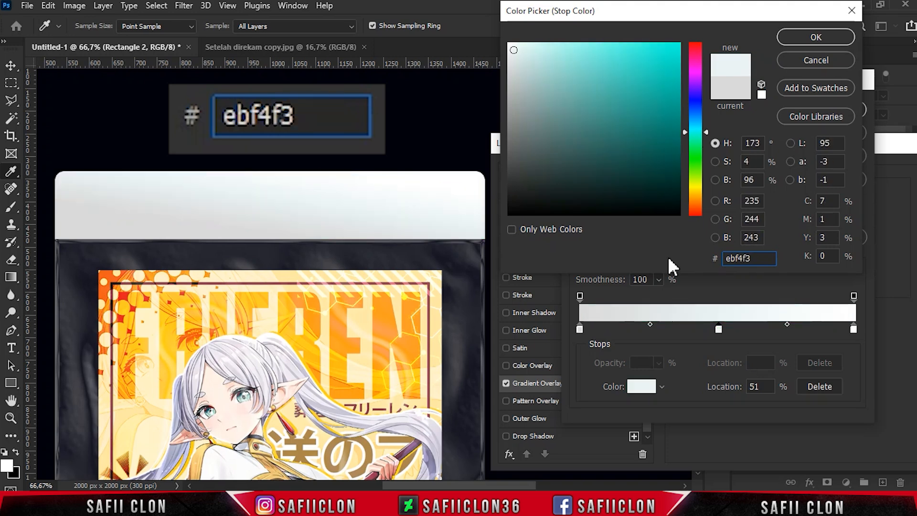
click(816, 37)
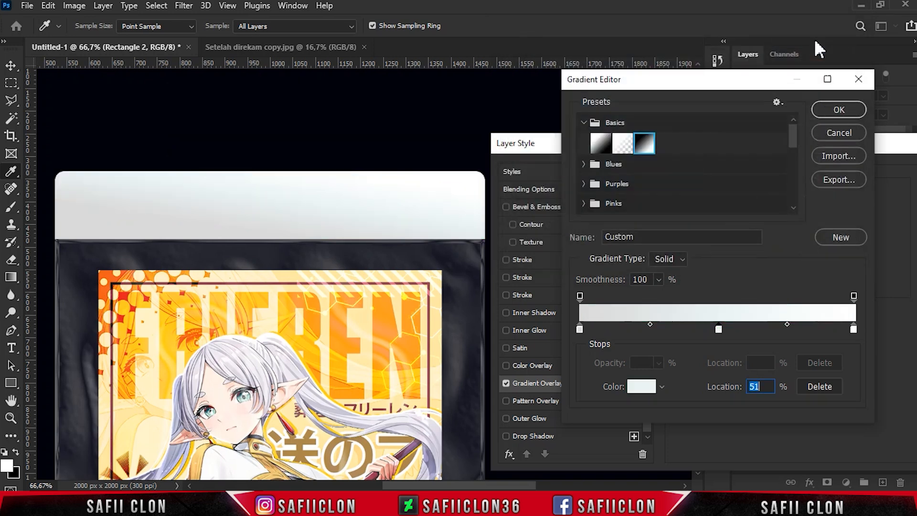
Step: Set the gradient's end colour stop at 100% to #e9e8f8 and accept the edited gradient
click(640, 385)
click(750, 257)
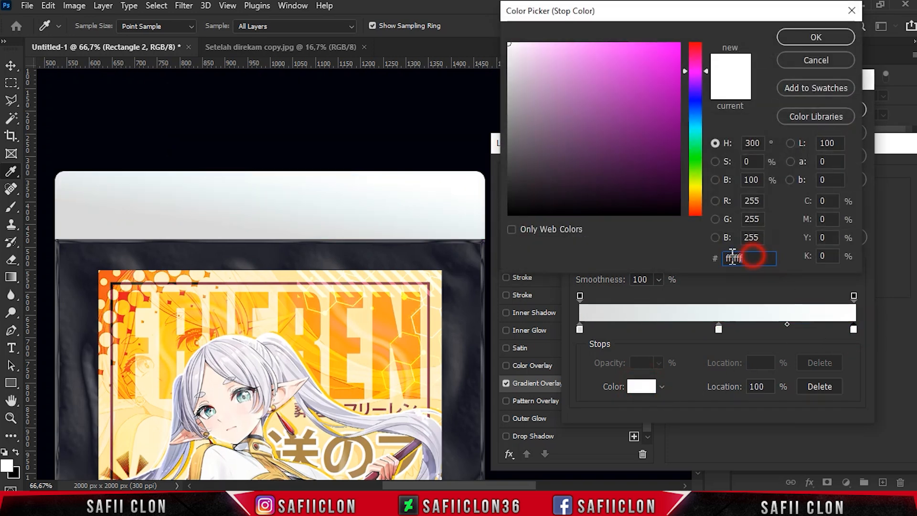
text(e9)
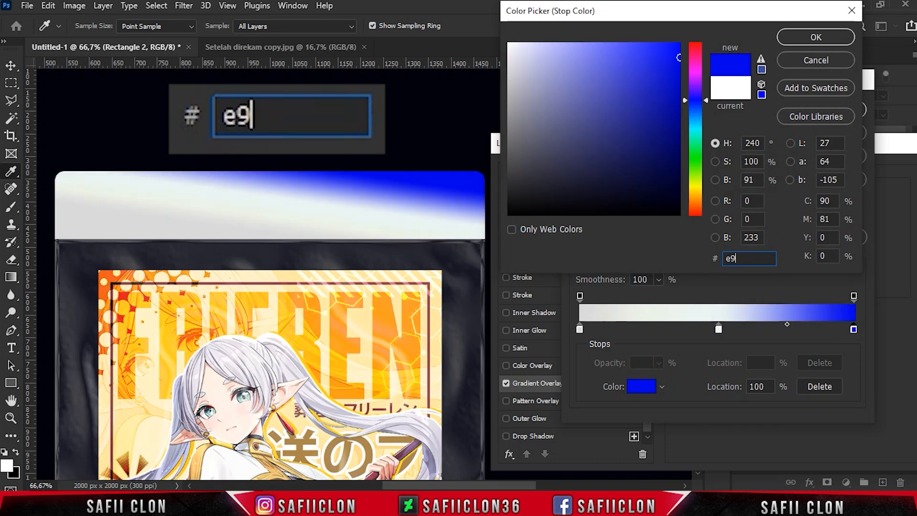
text(e8f8)
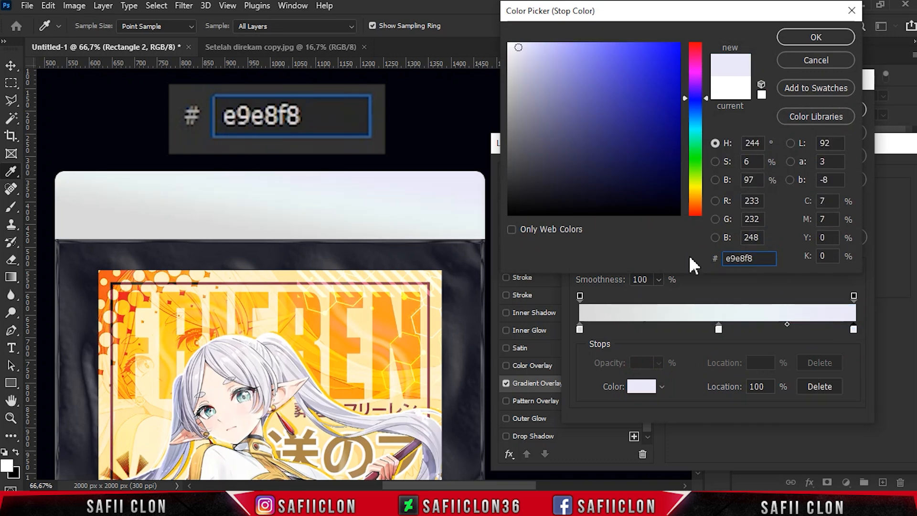
click(816, 36)
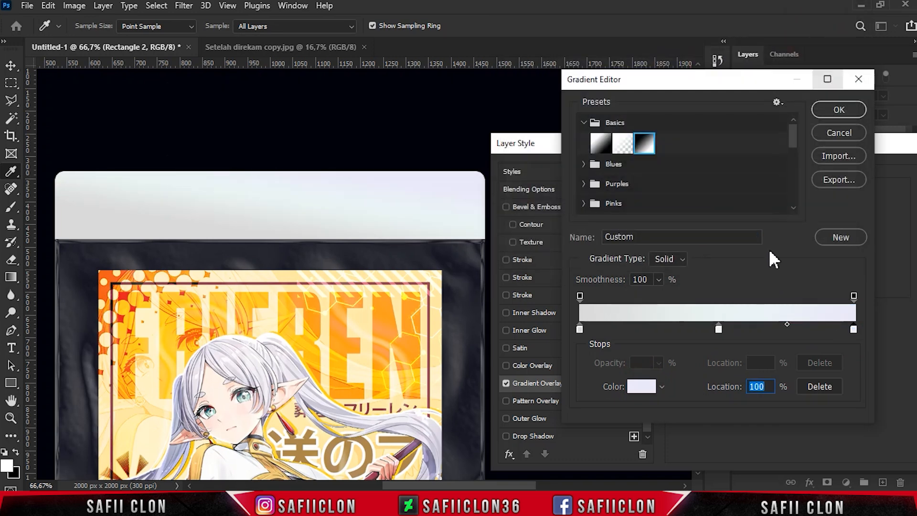
click(838, 111)
Step: Set the header's gradient overlay to Linear style with an 81° angle and 104% scale, and apply the layer style
drag(307, 202, 333, 198)
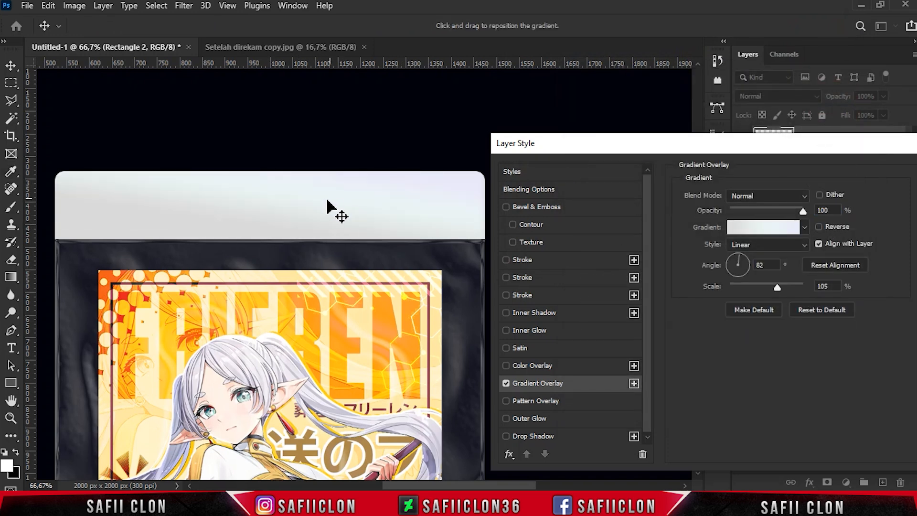
click(766, 244)
click(762, 254)
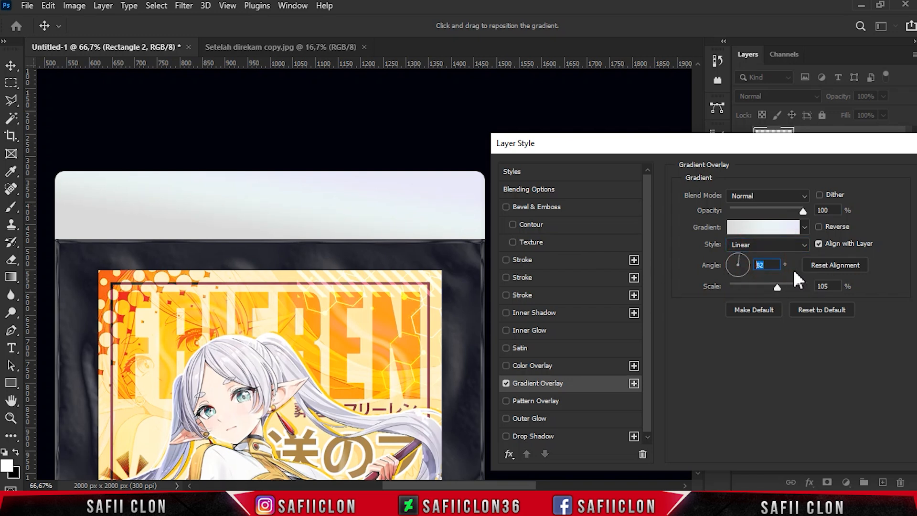
text(81)
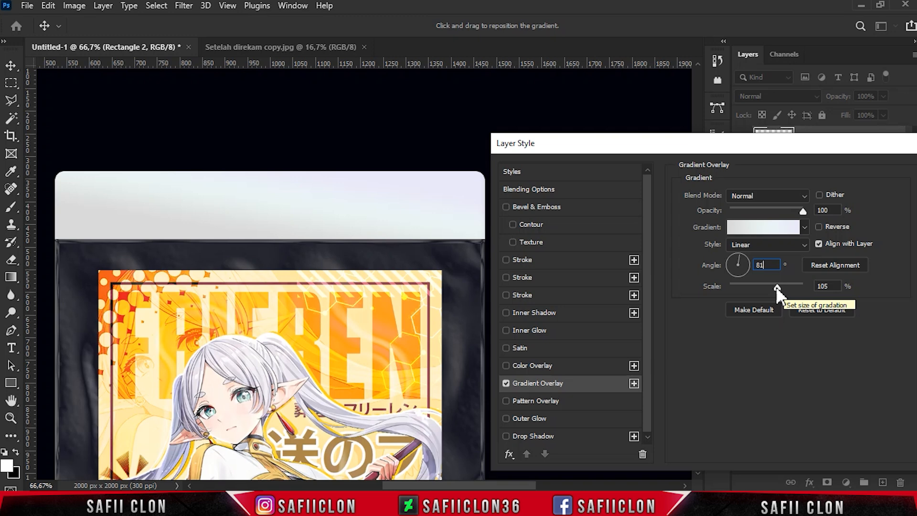
drag(777, 288, 774, 288)
click(777, 285)
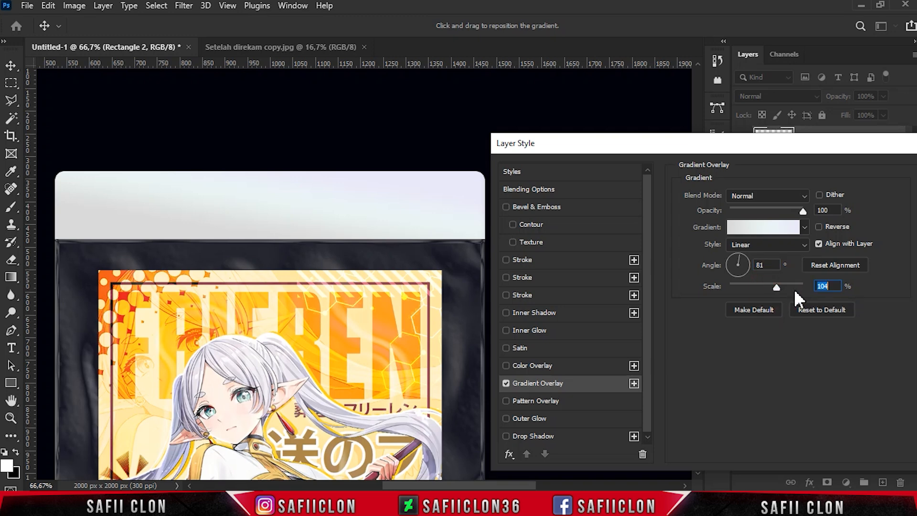
drag(804, 148, 539, 155)
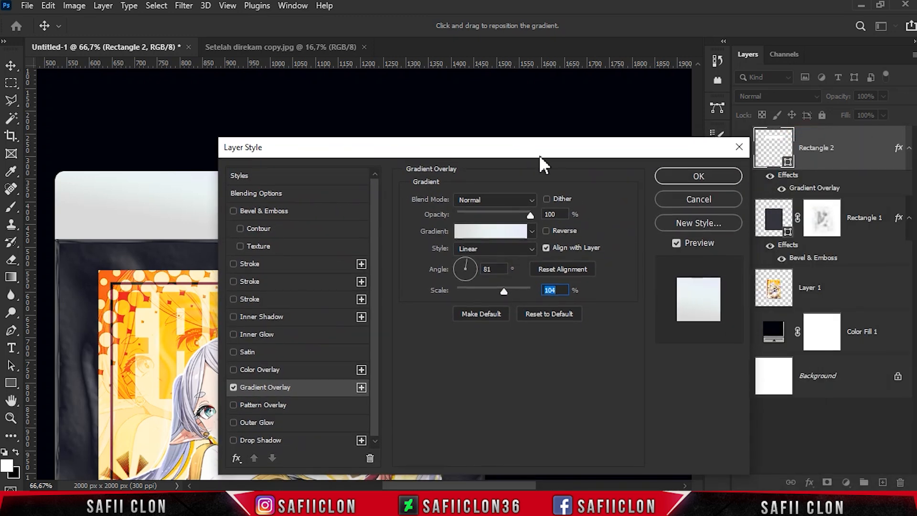
click(690, 176)
Step: Set up the Rectangle tool in Shape mode with the New Layer path operation, and show the guides
drag(508, 488, 491, 487)
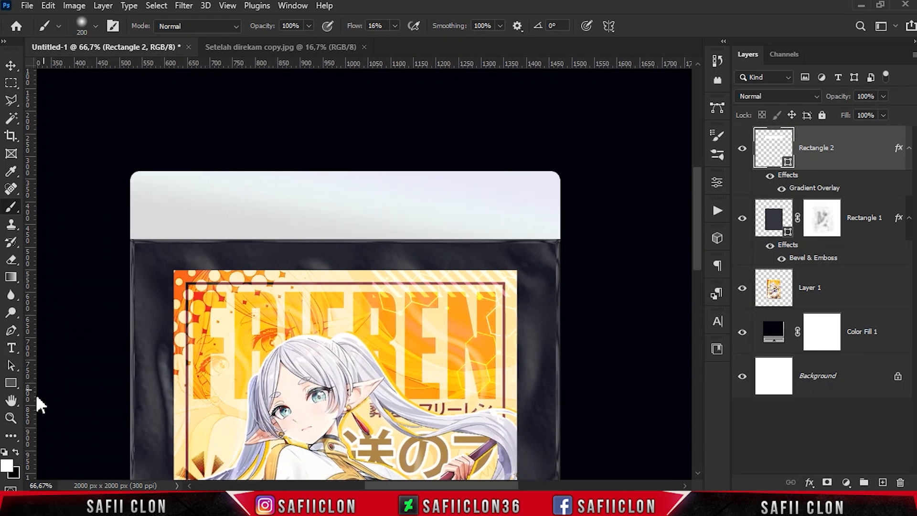
click(12, 382)
click(64, 382)
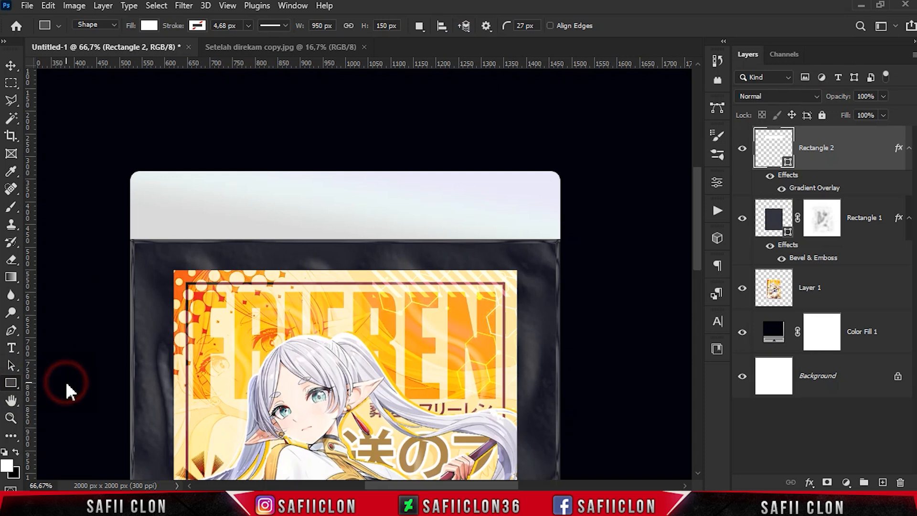
key(ctrl+h)
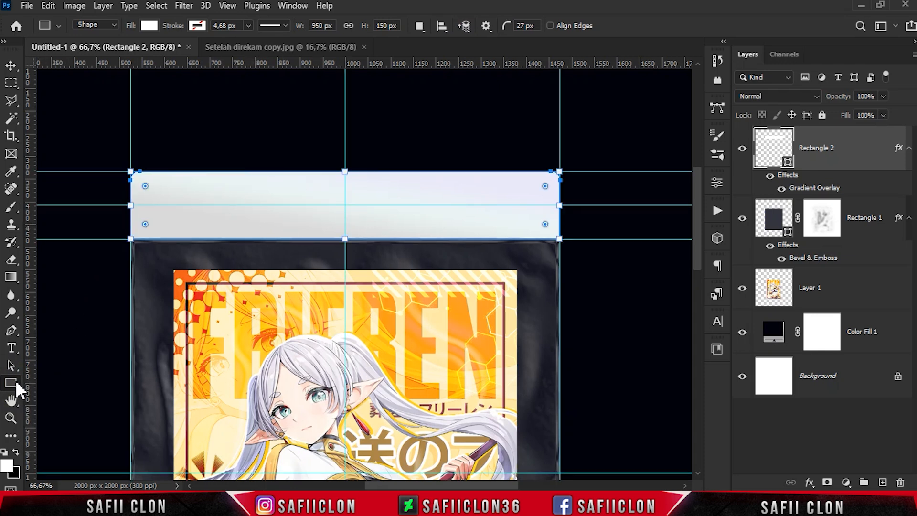
click(93, 25)
click(91, 36)
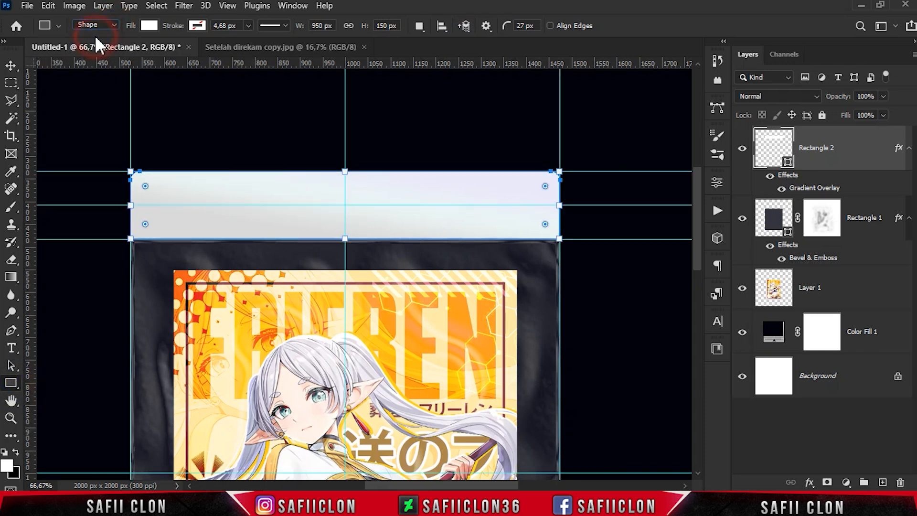
click(419, 26)
click(436, 41)
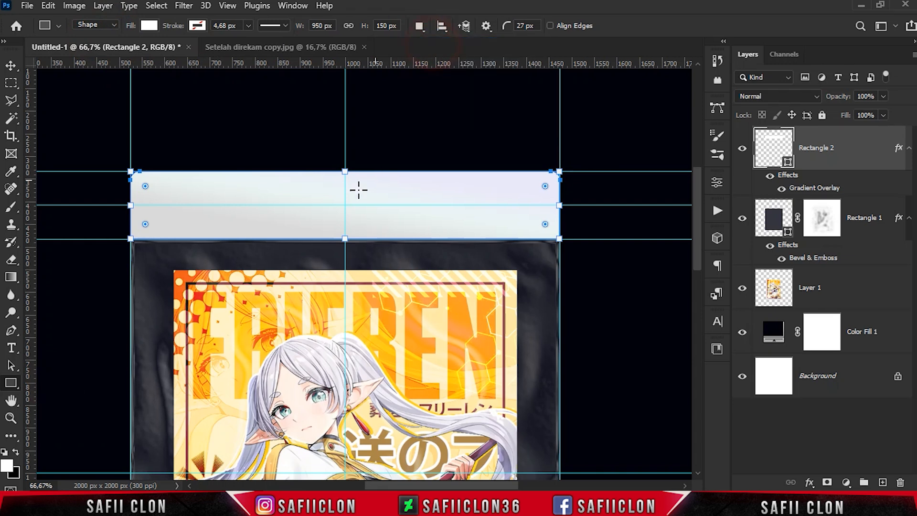
Step: Create a 198 × 31 px rectangle with 8,5 px radii on all corners in the bag's header
click(326, 196)
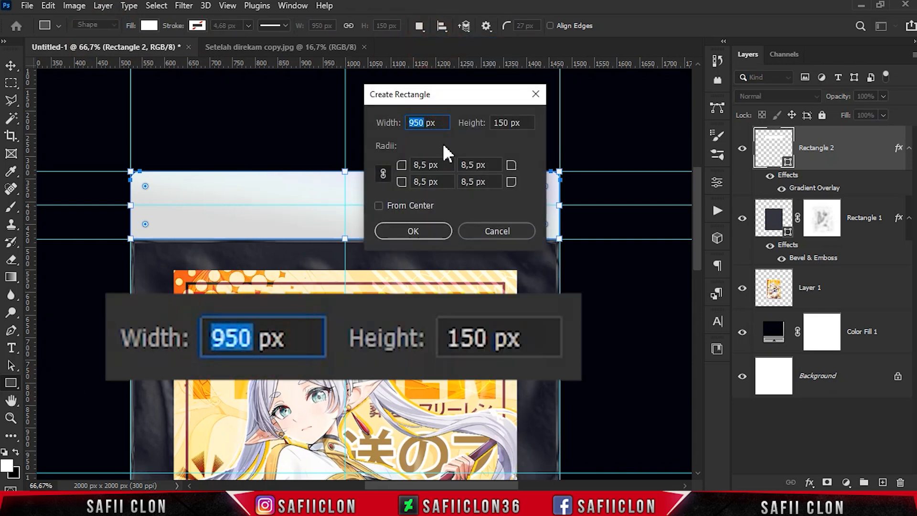
text(198)
key(Tab)
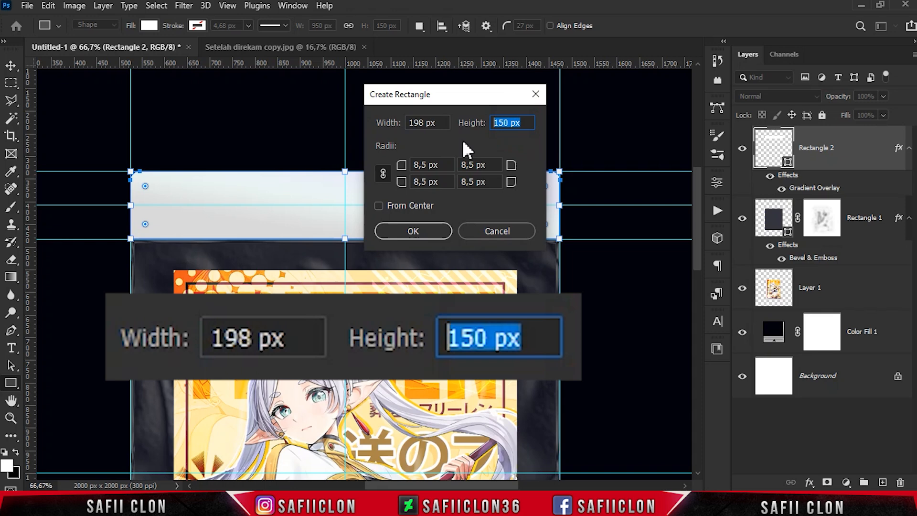
text(31)
key(Tab)
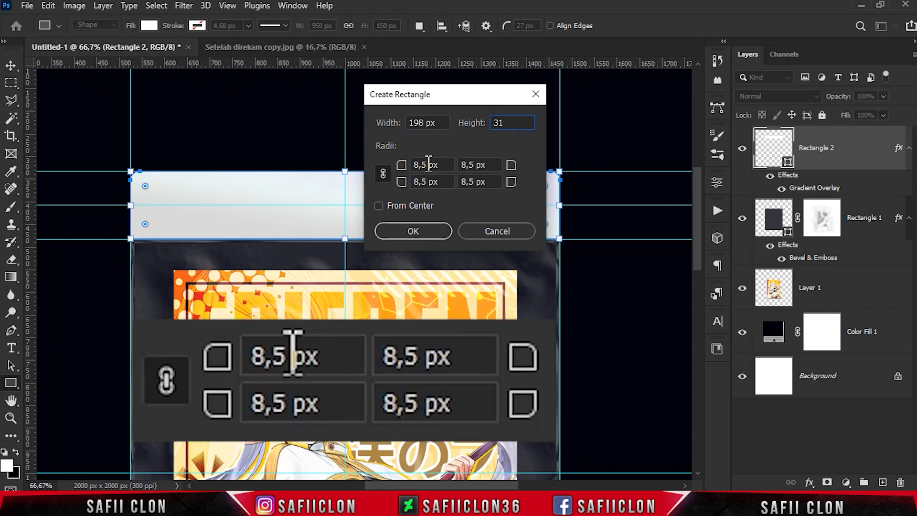
text(8,5)
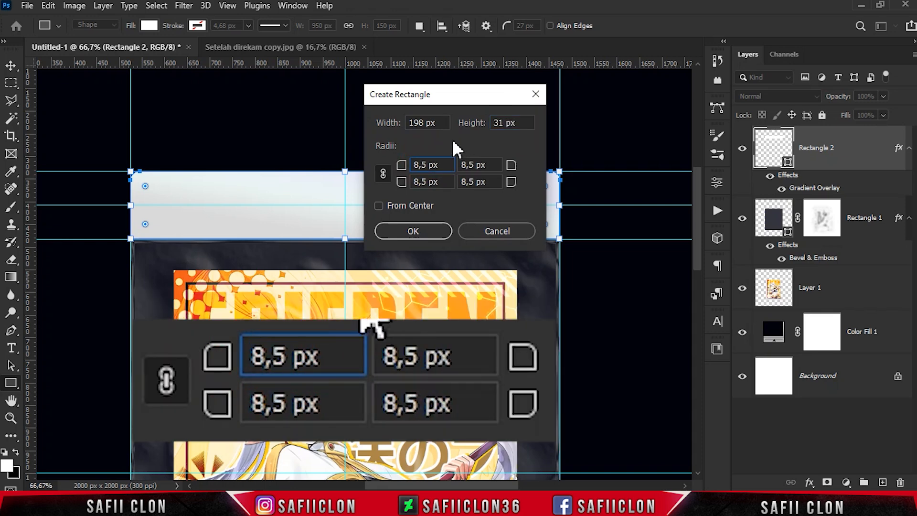
click(424, 232)
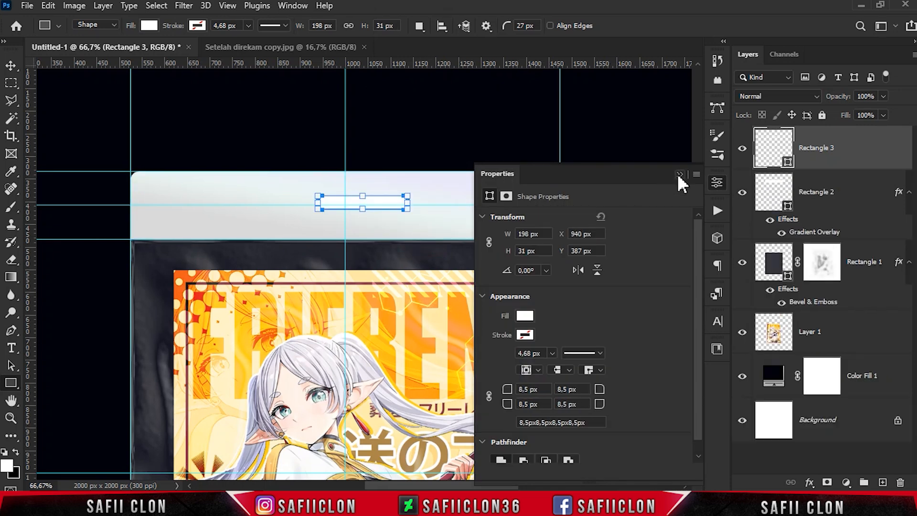
click(673, 173)
Step: Move the small rectangle to the crossing of the header's centre guides, at X 1001 px and Y 406,50 px
key(ctrl+t)
drag(401, 199, 386, 201)
key(Down)
key(Down)
key(Down)
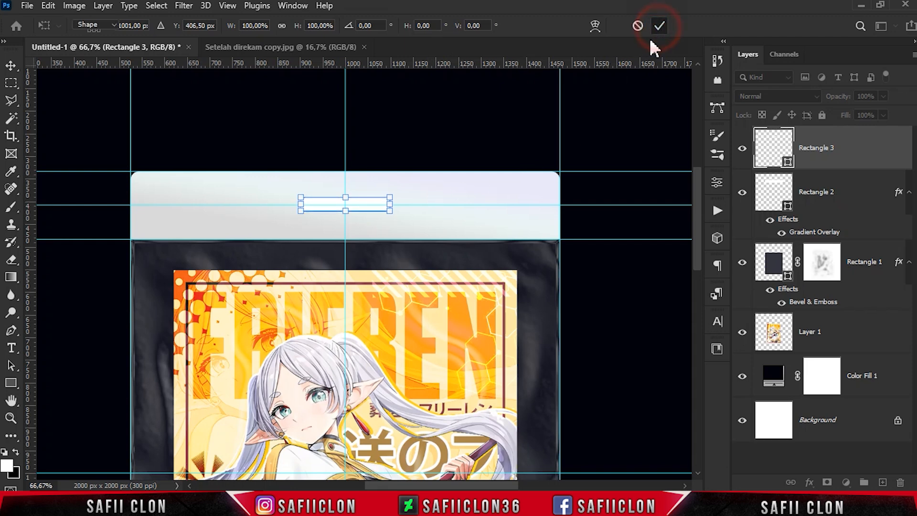
click(660, 25)
Step: Change the small header rectangle's fill colour to near-black #040404
double_click(787, 163)
drag(549, 162, 483, 214)
click(815, 37)
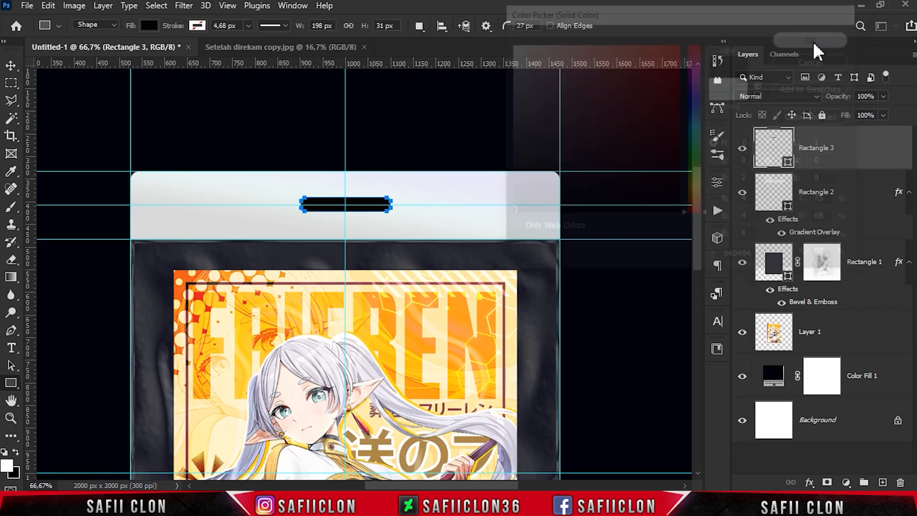
Step: Draw a six-sided polygon about 92 × 80 px in the header beside the black rectangle
right_click(11, 382)
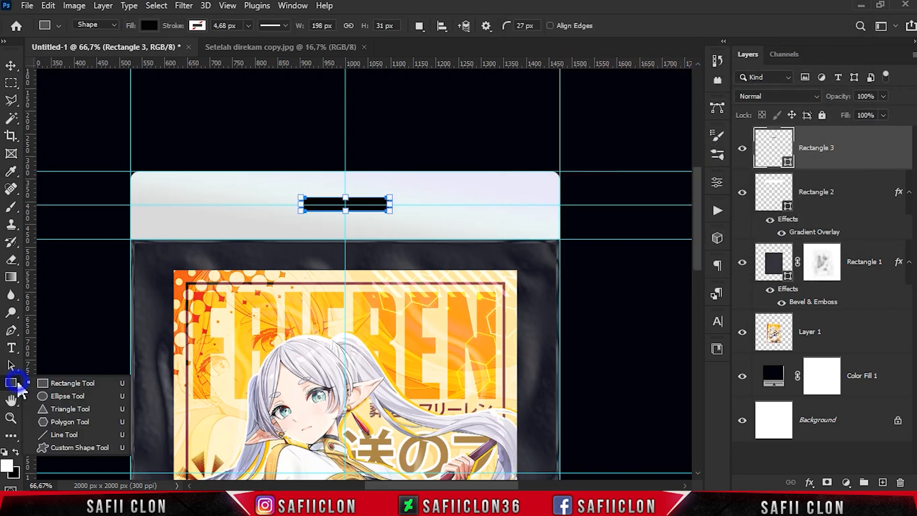
click(58, 422)
double_click(529, 25)
text(6)
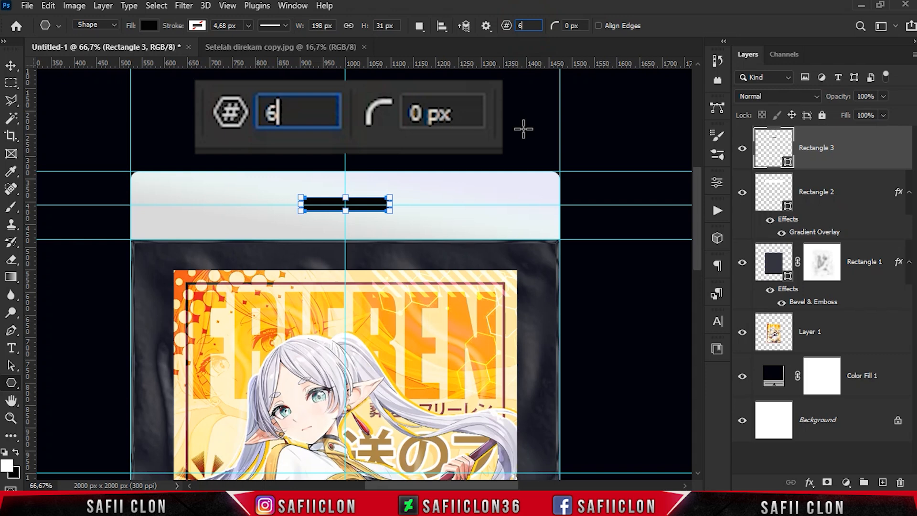
drag(398, 177, 440, 213)
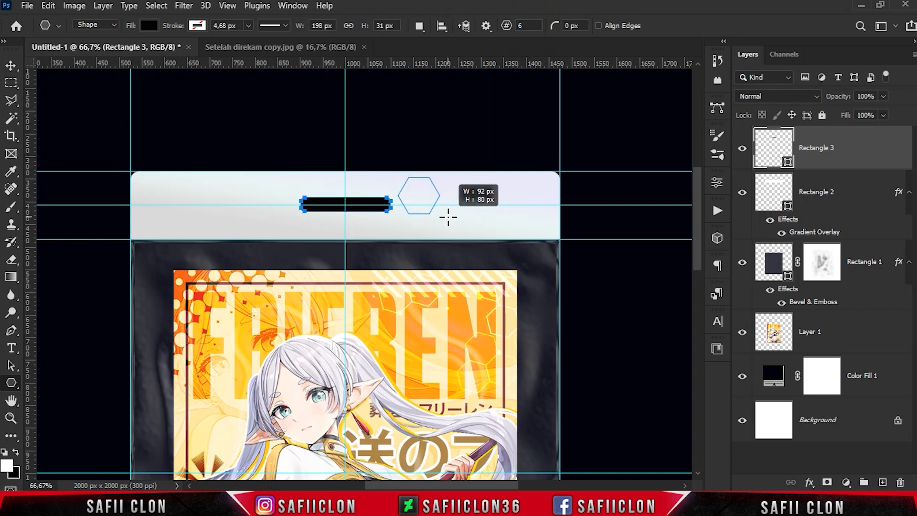
click(679, 174)
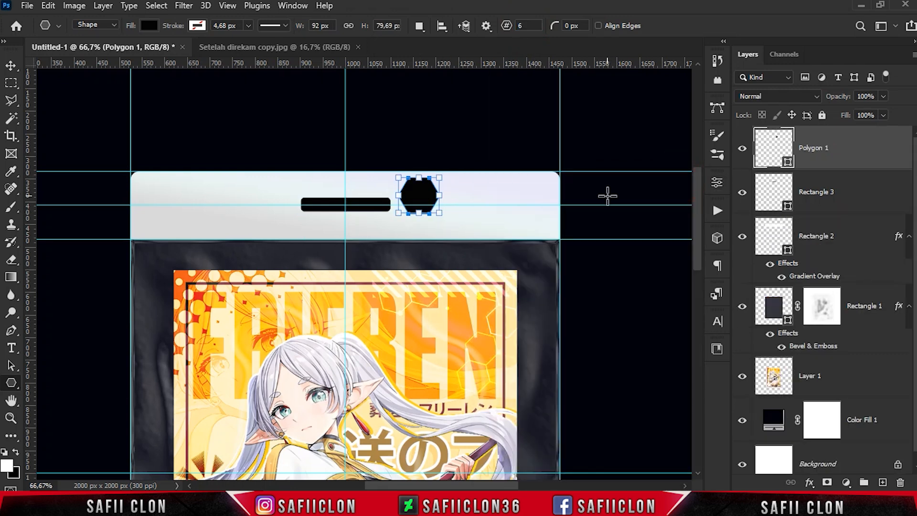
Step: Transform the hexagon to 110,87% width and 67,76% height, centred over the black rectangle at X 1001 px and Y 395 px
key(ctrl+plus)
key(ctrl+t)
drag(459, 148, 376, 164)
key(Return)
key(ctrl+h)
key(ctrl+h)
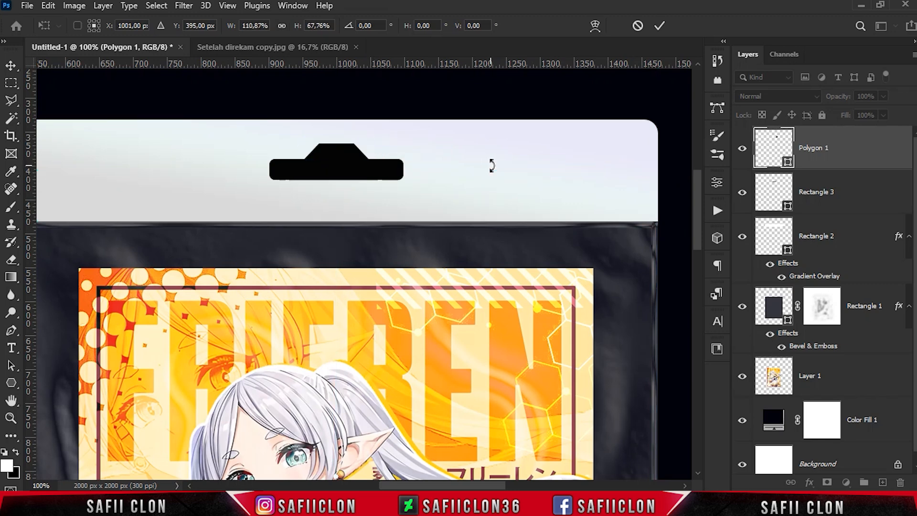
key(ctrl+h)
click(660, 26)
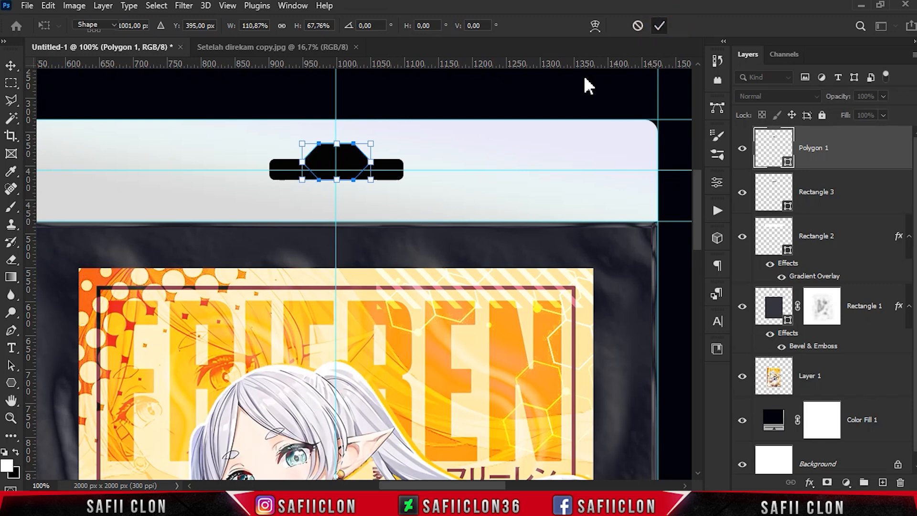
Step: Merge the Polygon 1 and Rectangle 3 layers into a single hanger-hole shape
key(ctrl+minus)
key(ctrl+minus)
key(ctrl+minus)
key(ctrl+minus)
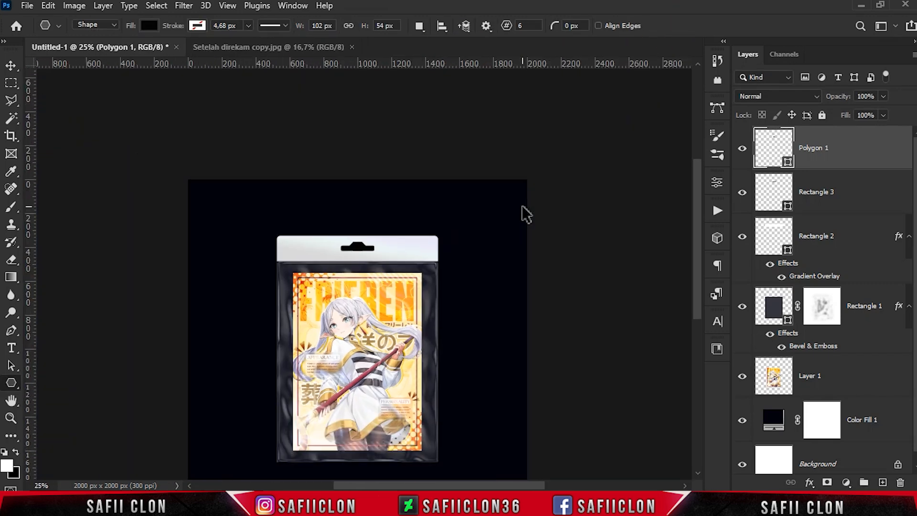
key(ctrl+plus)
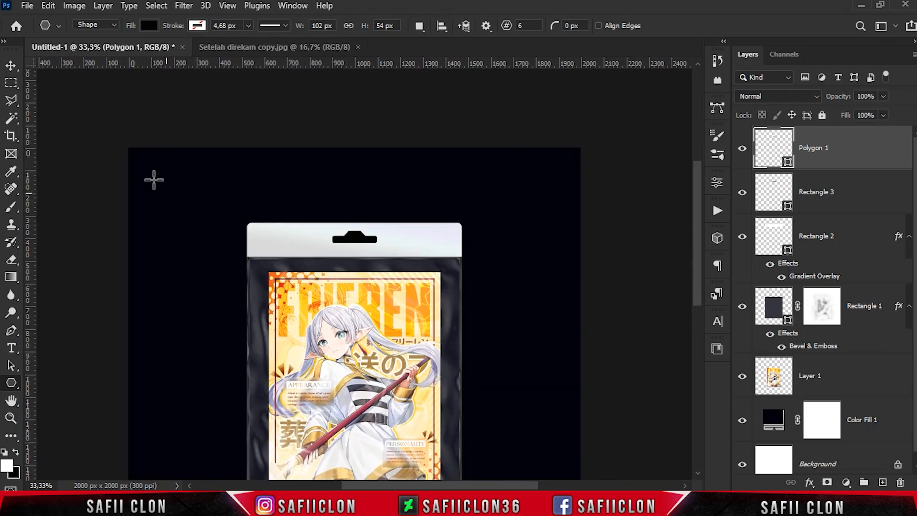
click(11, 65)
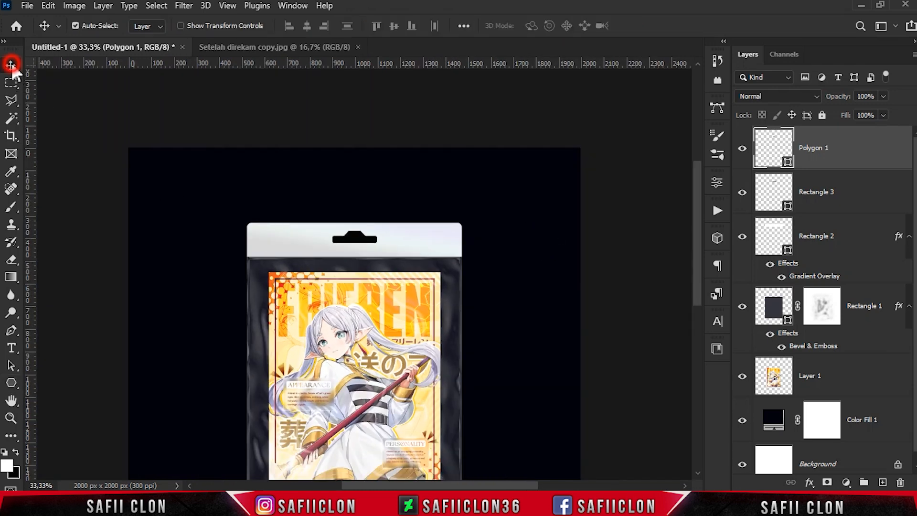
shift+click(847, 190)
right_click(872, 190)
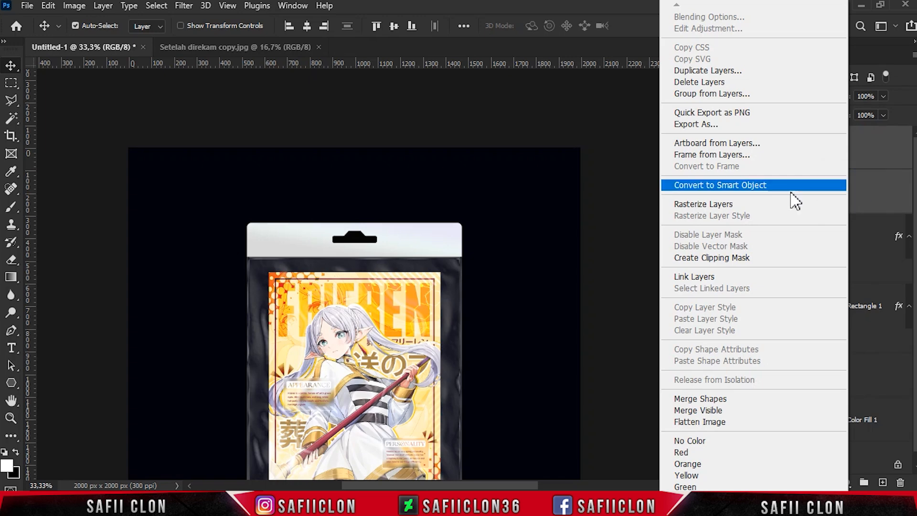
click(704, 398)
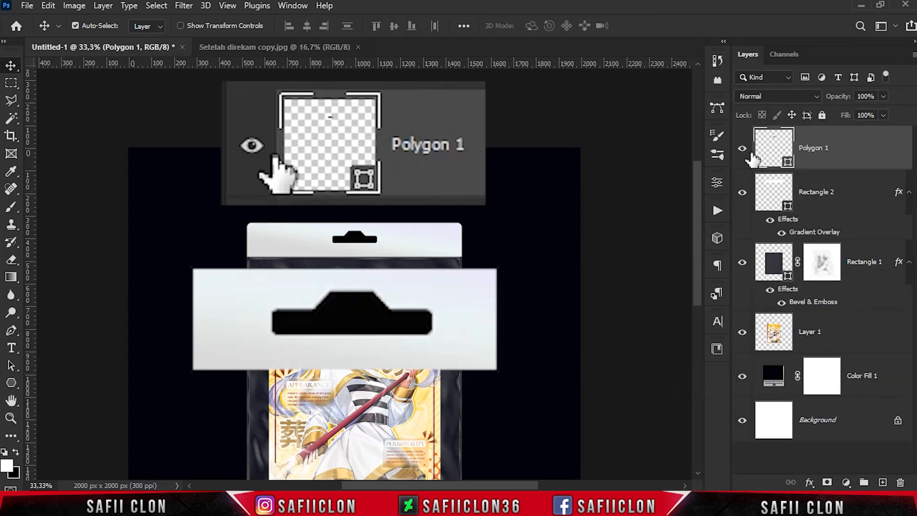
Step: Load the hanger-hole shape as a selection, hide its layer, and cut the hole from Rectangle 2 with an inverted layer mask
ctrl+click(774, 149)
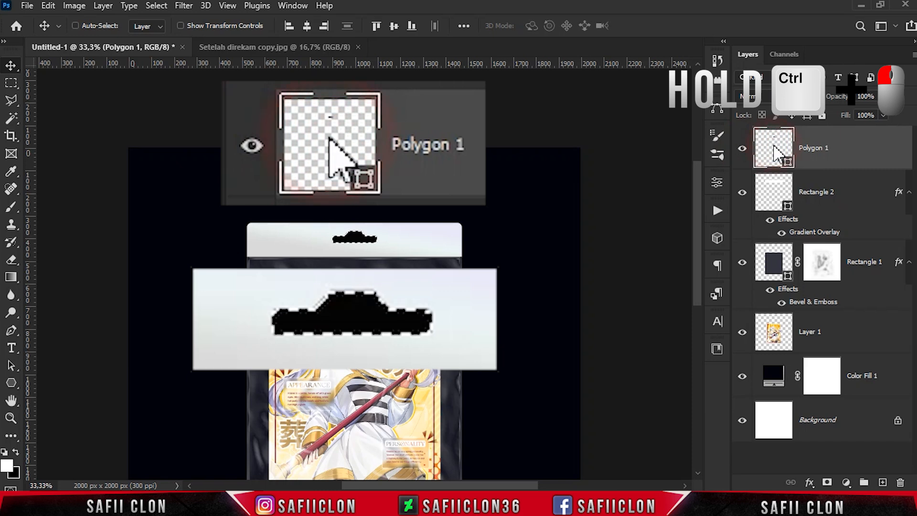
click(742, 148)
click(851, 206)
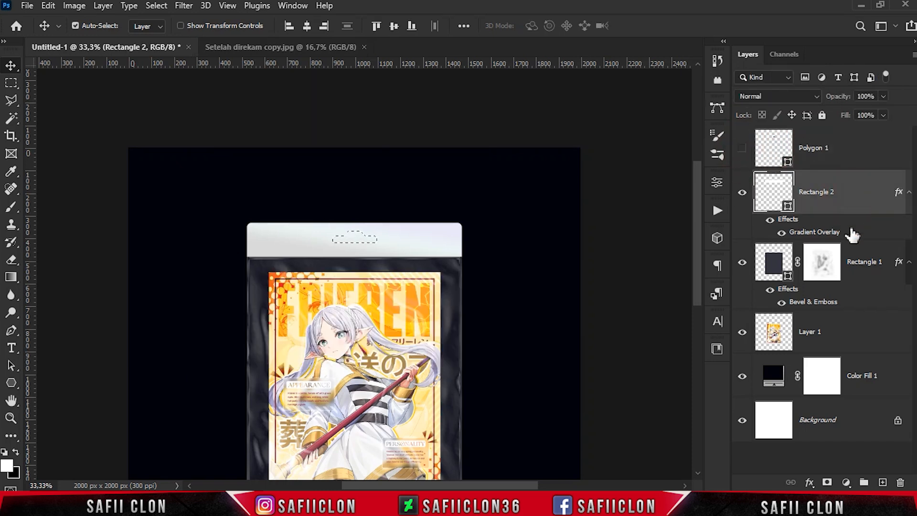
click(828, 482)
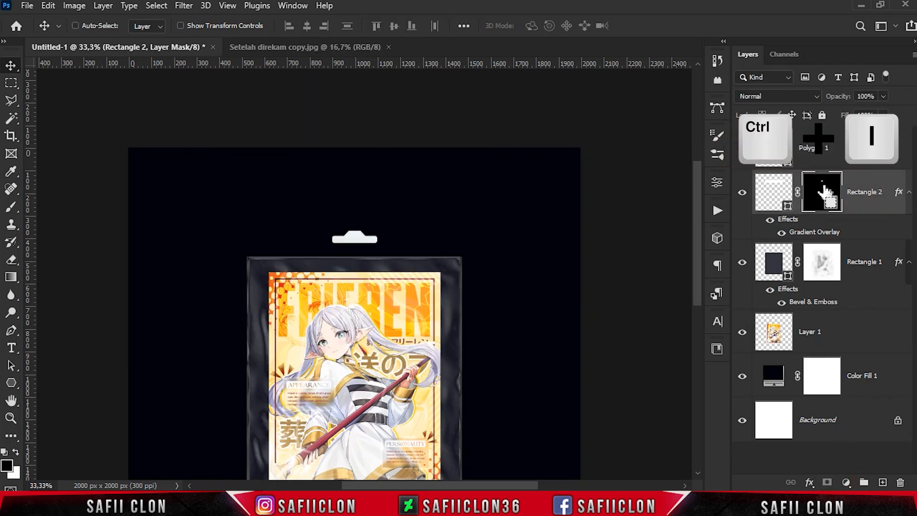
key(ctrl+i)
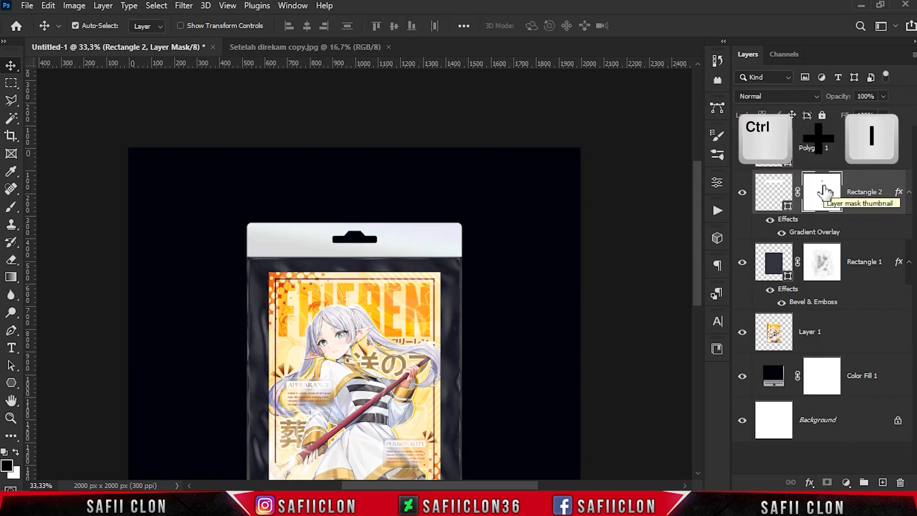
Step: Draw a 950 × 21 px rectangle strip across the header below the hanger hole and set its layer fill to 0%
right_click(11, 382)
click(53, 382)
click(95, 24)
click(419, 26)
click(434, 44)
key(ctrl+plus)
key(ctrl+plus)
key(ctrl+h)
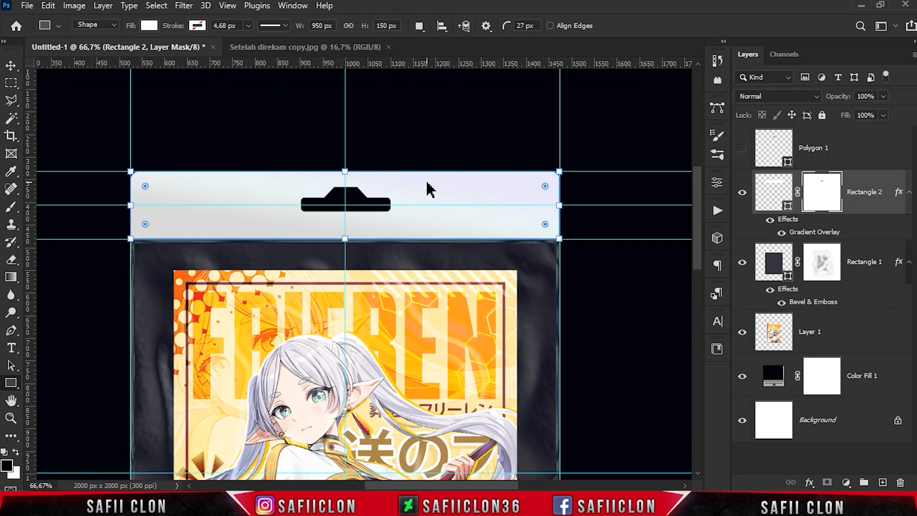
drag(134, 224, 559, 232)
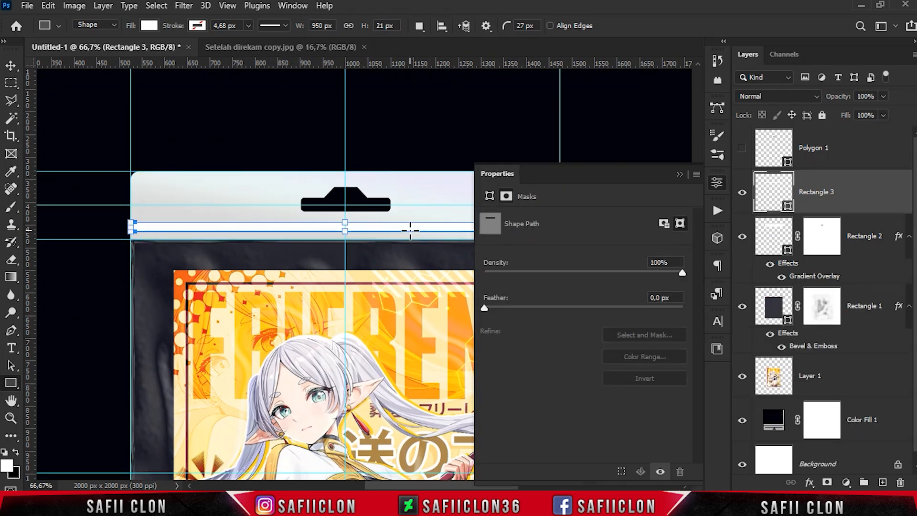
click(683, 173)
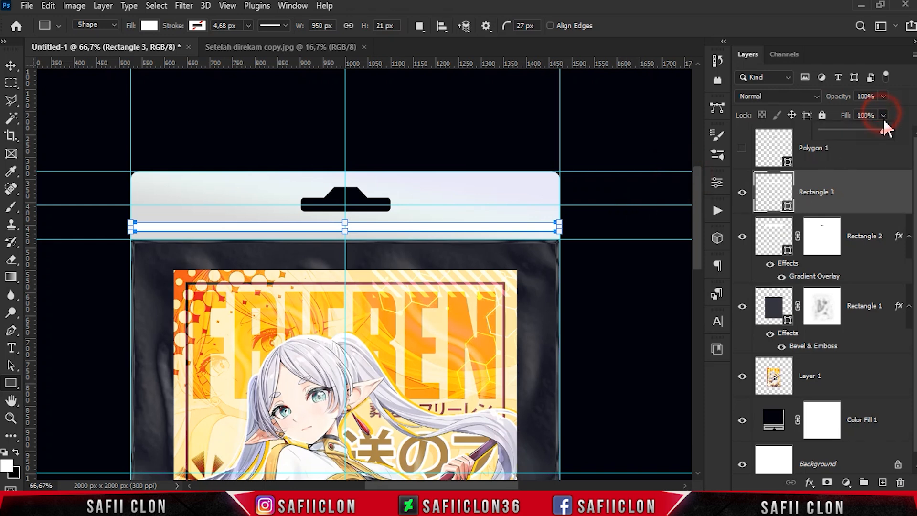
drag(821, 130, 817, 130)
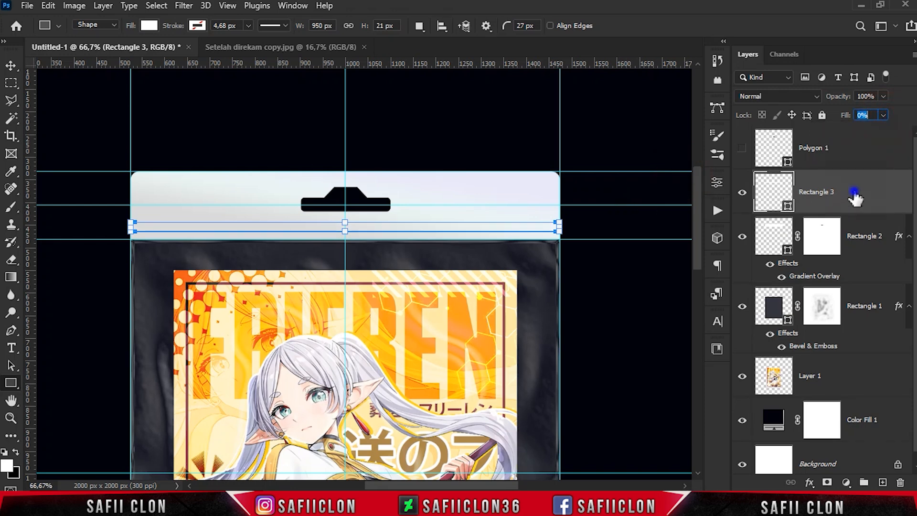
Step: Add a Bevel & Emboss effect to the Rectangle 3 seal strip with the Inner Bevel style and Smooth technique
right_click(854, 198)
click(711, 12)
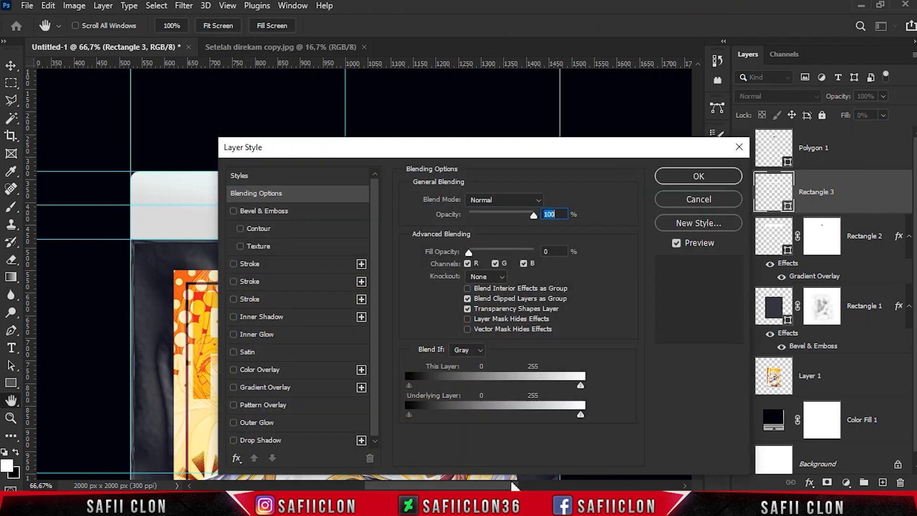
drag(513, 485, 530, 485)
drag(449, 154, 720, 167)
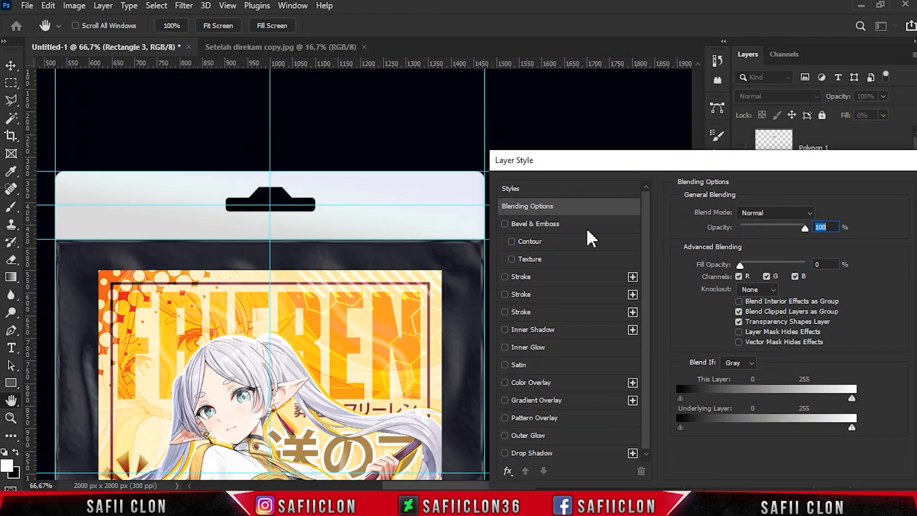
click(555, 223)
click(739, 213)
click(747, 225)
click(757, 228)
click(756, 241)
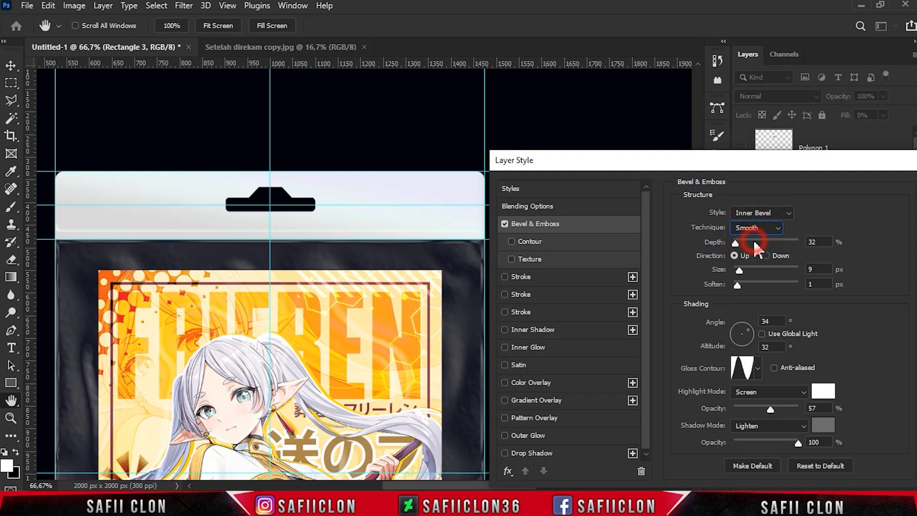
Step: Set the bevel's depth to 272% with direction Up, size to 46 px and soften to 0 px
drag(738, 242, 752, 241)
click(735, 256)
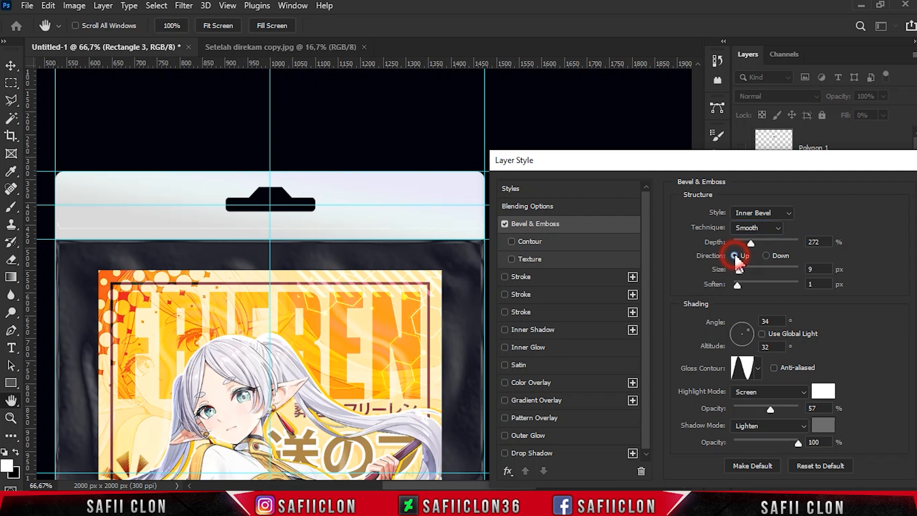
drag(745, 269, 733, 285)
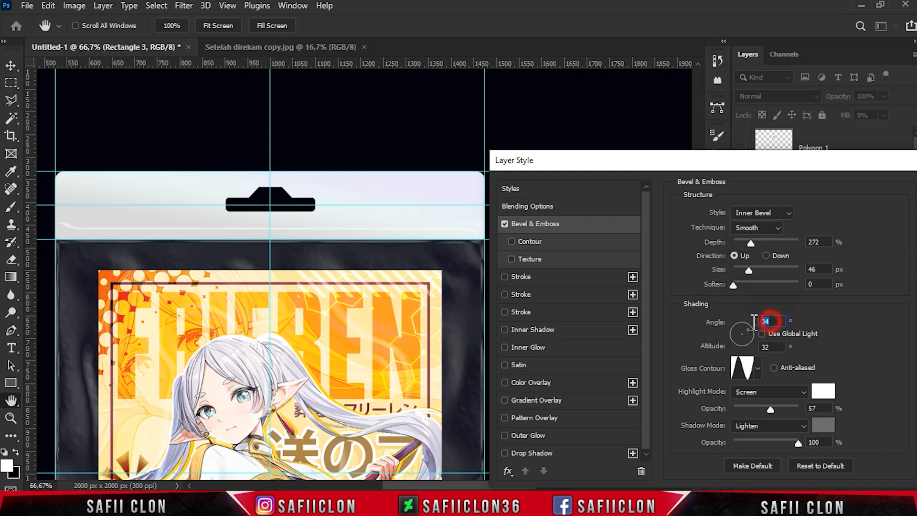
Step: Try shading angles of 90° and 30° for the bevel, and go through its gloss contour and highlight mode
text(90)
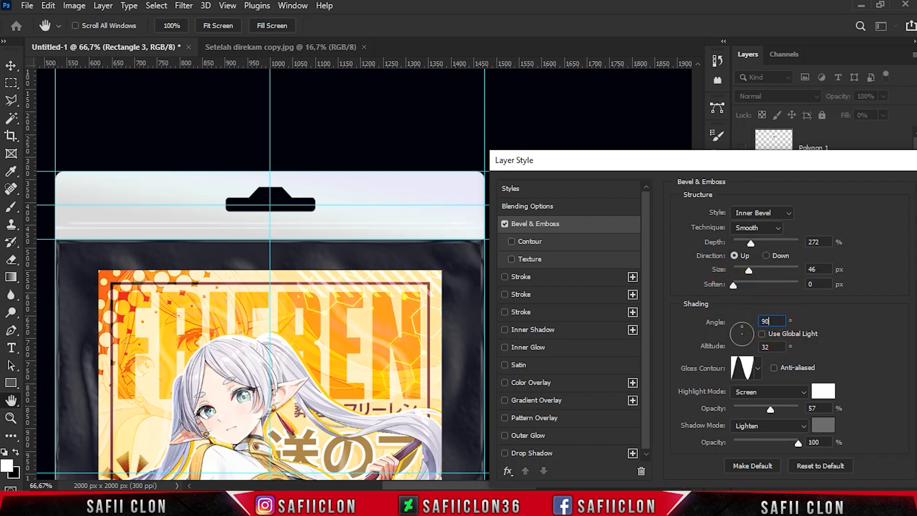
text(0)
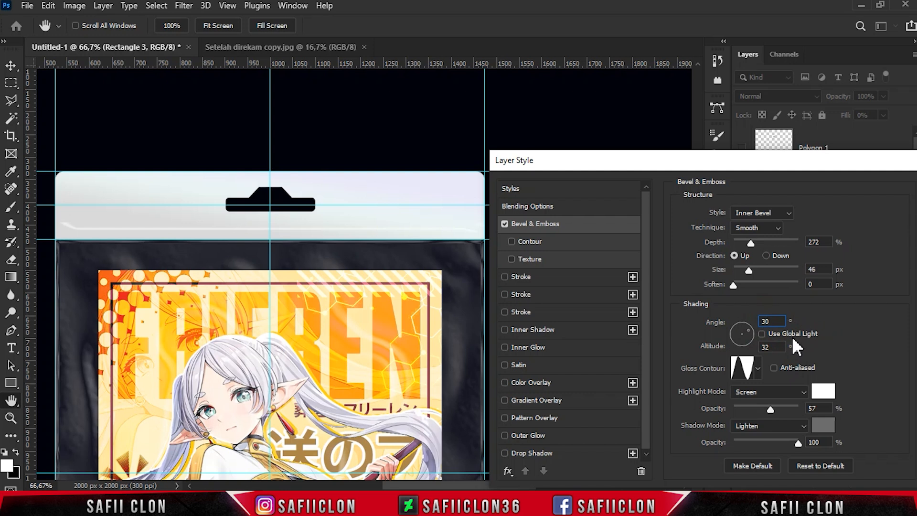
click(758, 371)
click(699, 425)
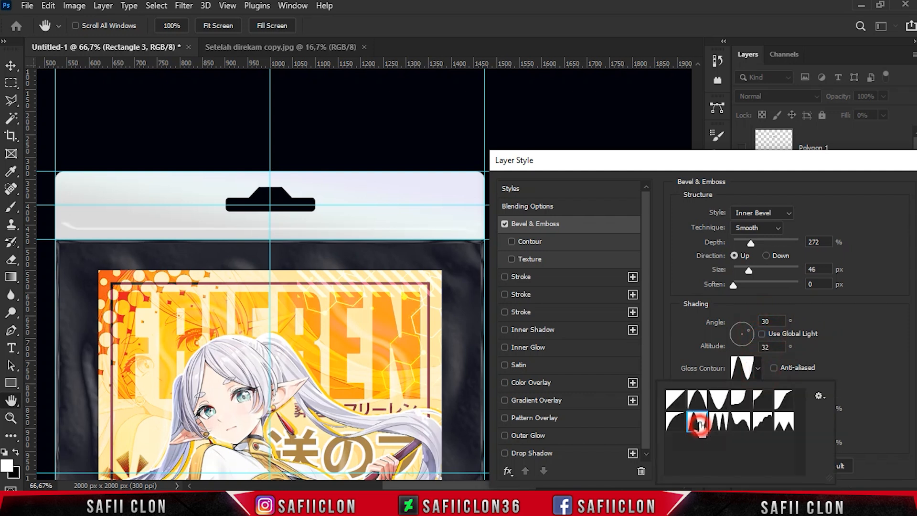
click(758, 368)
click(760, 392)
click(744, 265)
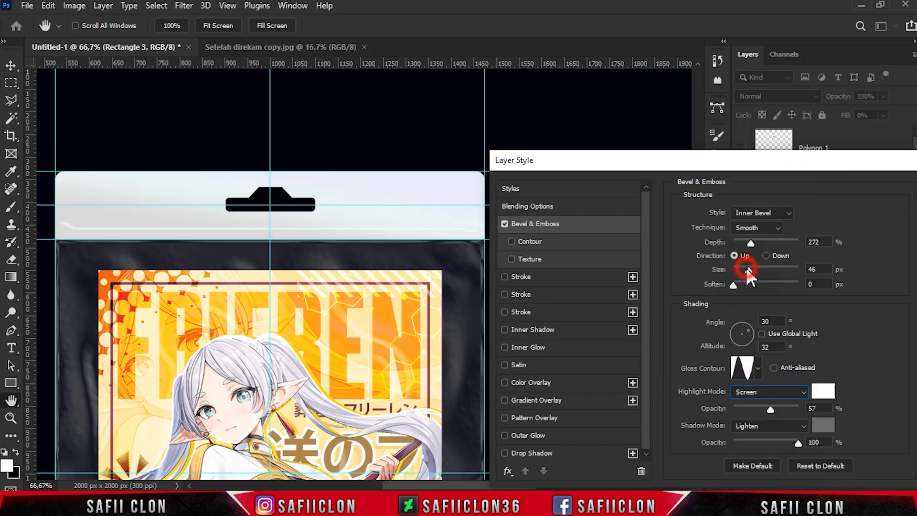
Step: Keep the bevel highlight colour white, and set the shadow mode to Multiply with colour 090909
click(820, 389)
click(814, 37)
click(778, 427)
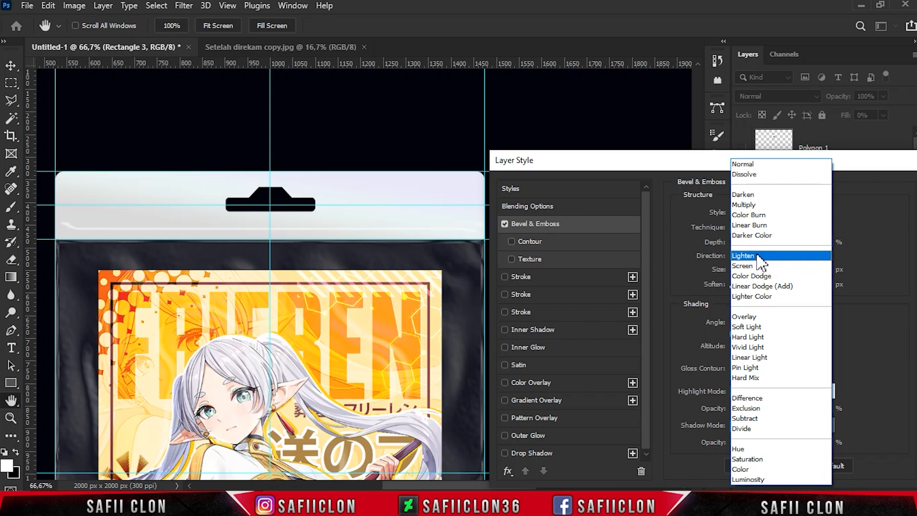
click(756, 205)
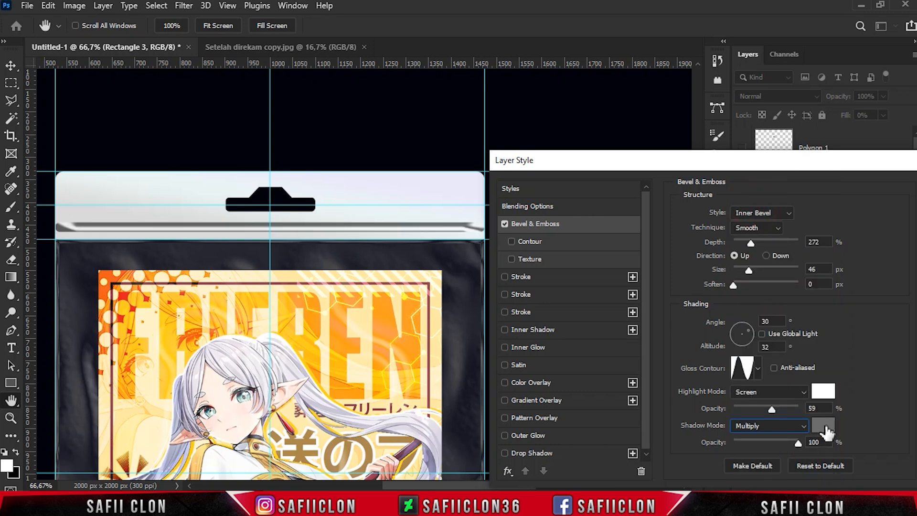
click(824, 426)
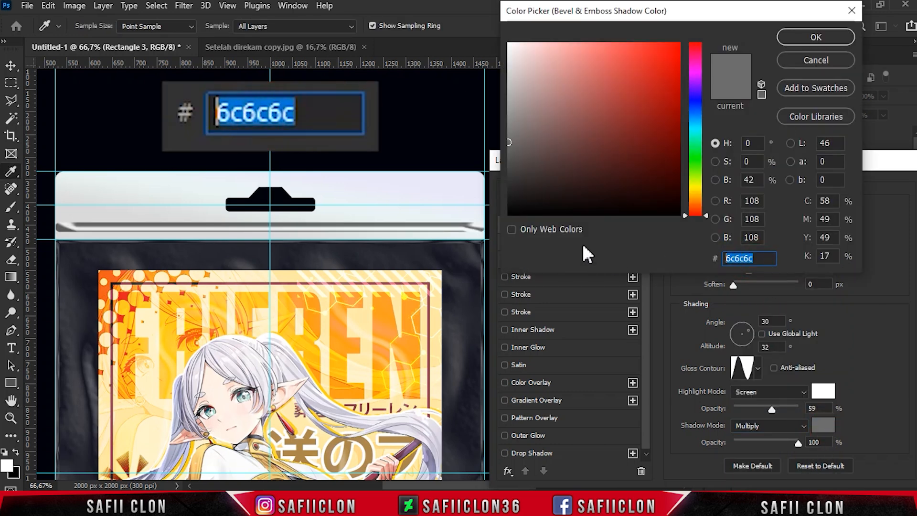
text(090909)
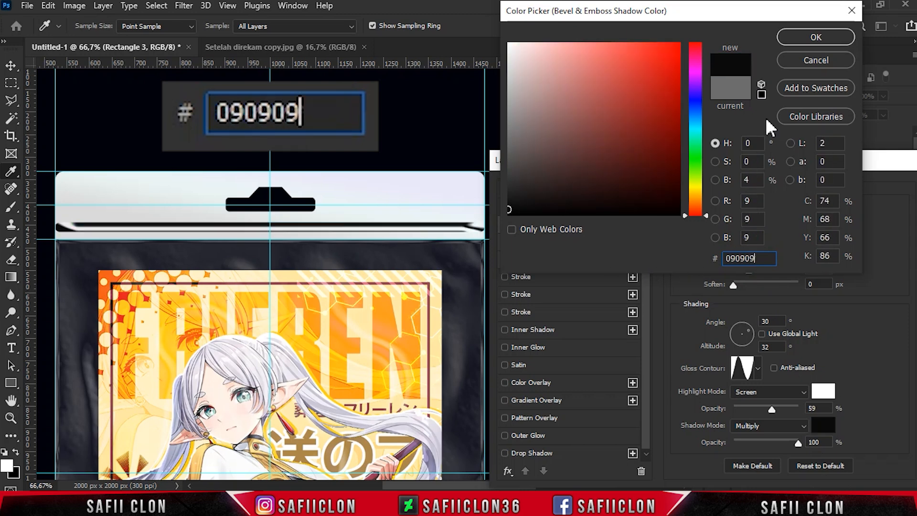
click(795, 35)
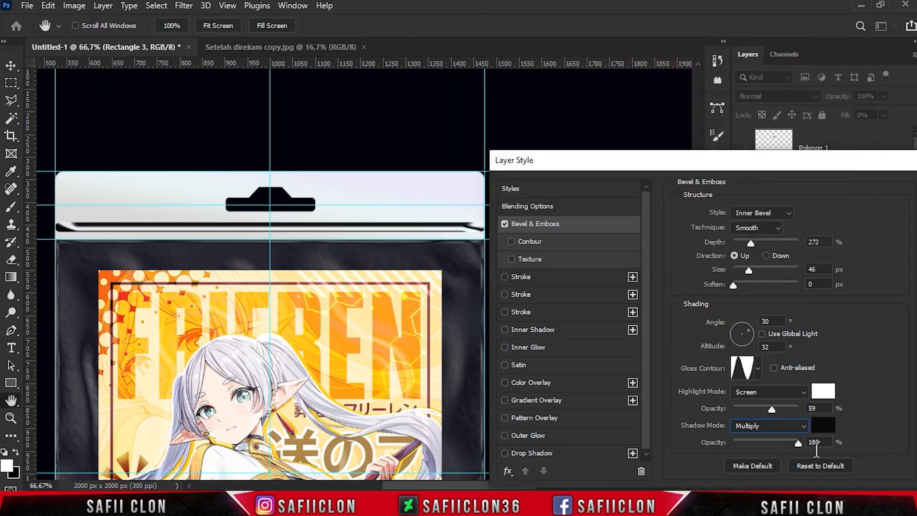
Step: Set the bevel's shadow opacity to 47%, highlight opacity to 56%, angle to 90° and altitude to 30°, and apply the layer style
drag(795, 441, 764, 440)
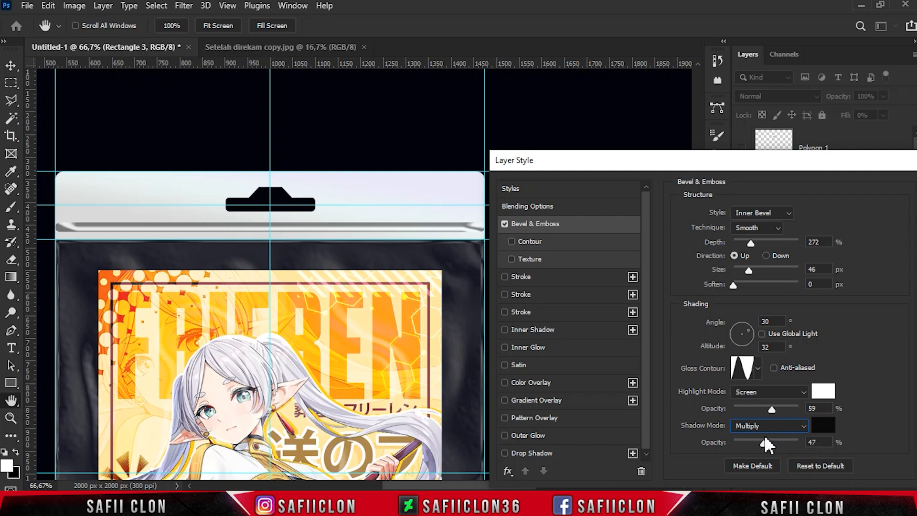
click(768, 407)
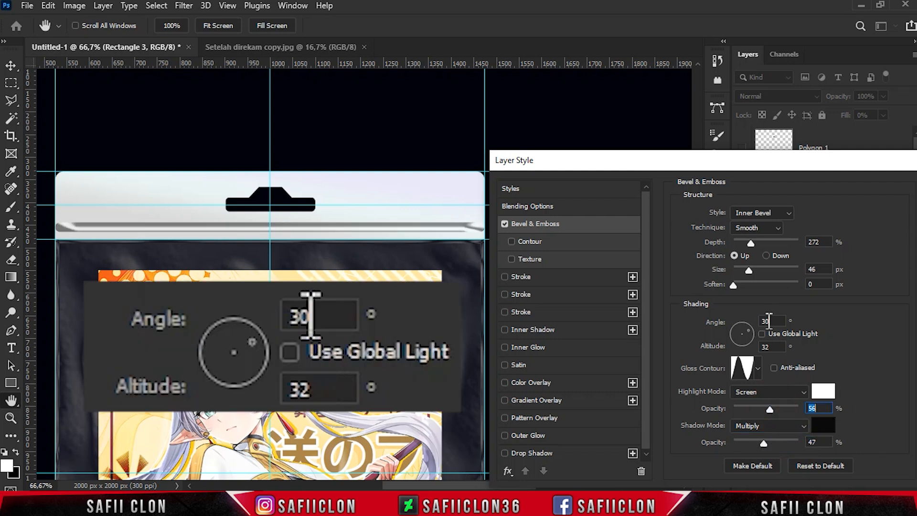
double_click(769, 320)
text(90)
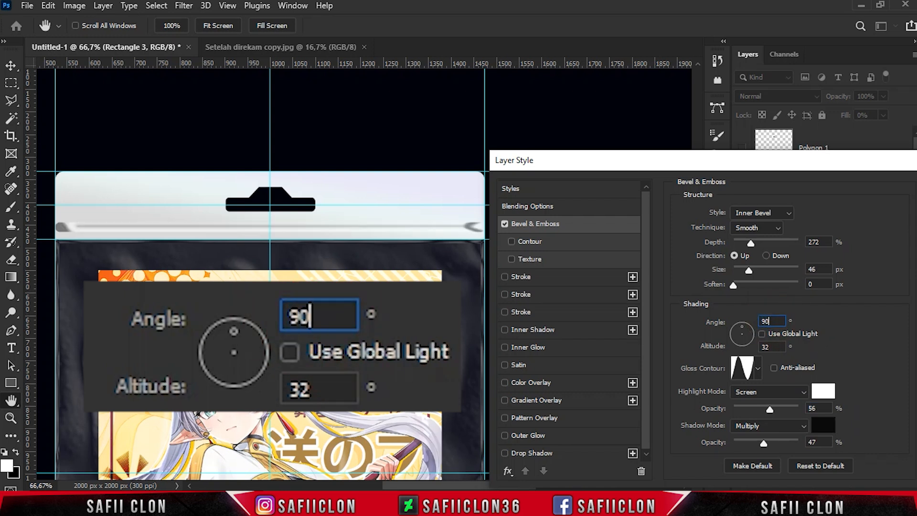
double_click(766, 347)
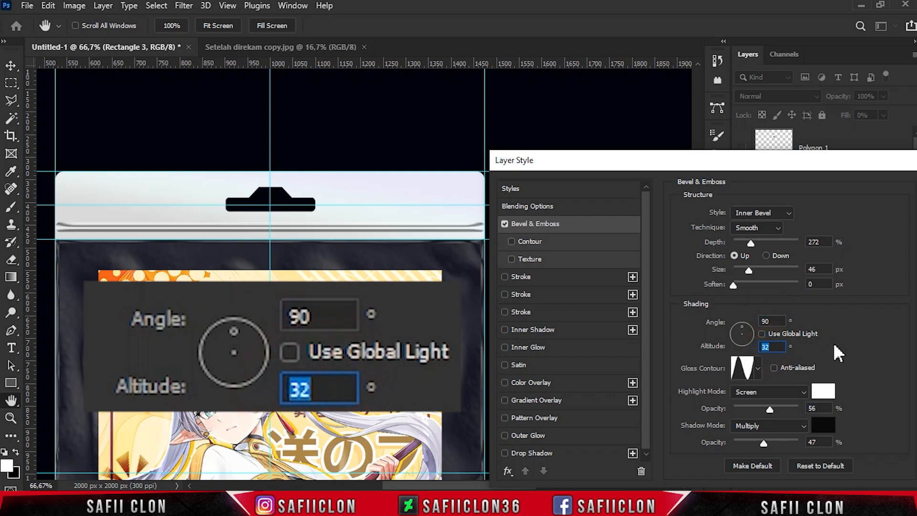
text(30)
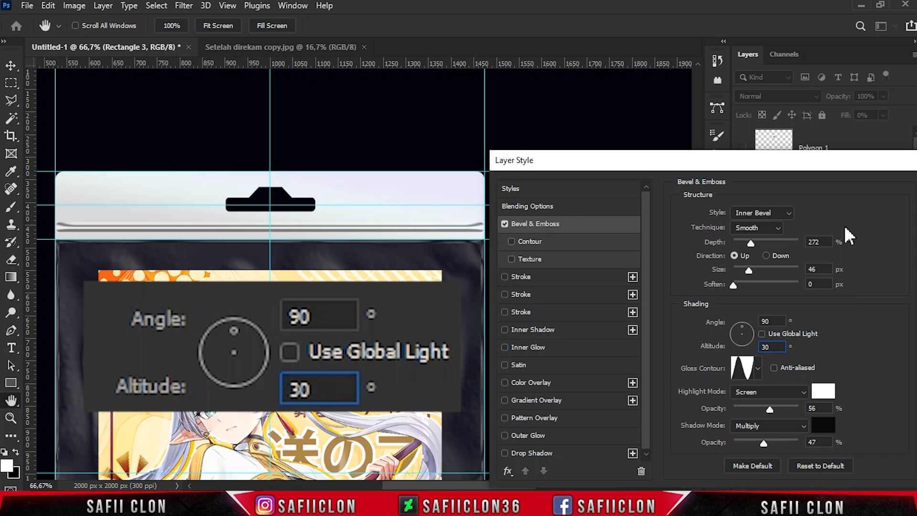
drag(824, 163, 593, 146)
click(740, 172)
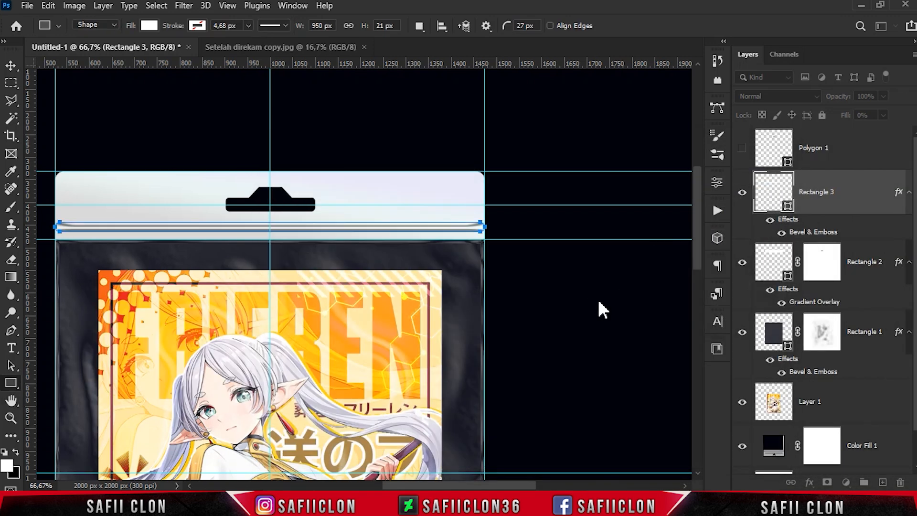
Step: Hide the guides over the mockup
drag(472, 486, 445, 486)
key(ctrl+h)
key(ctrl+minus)
key(ctrl+minus)
key(ctrl+minus)
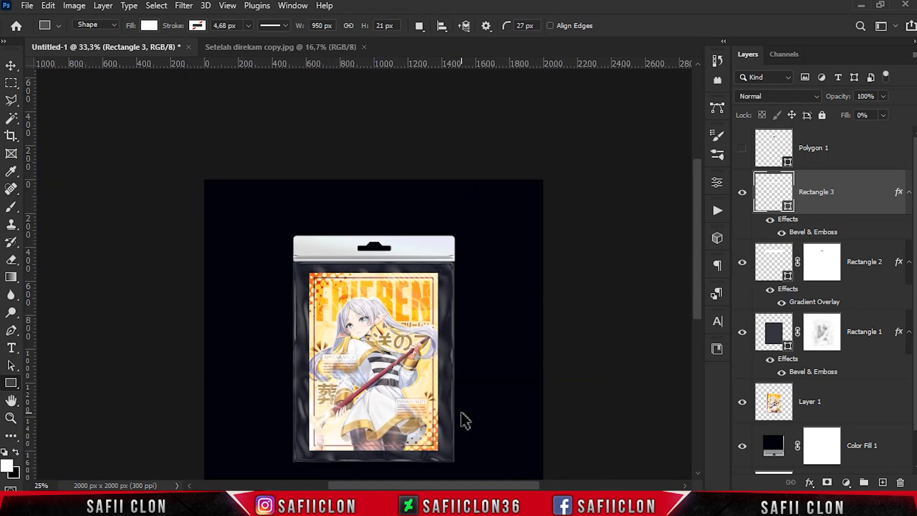
key(ctrl+plus)
key(ctrl+minus)
scroll(468, 401, down, 3)
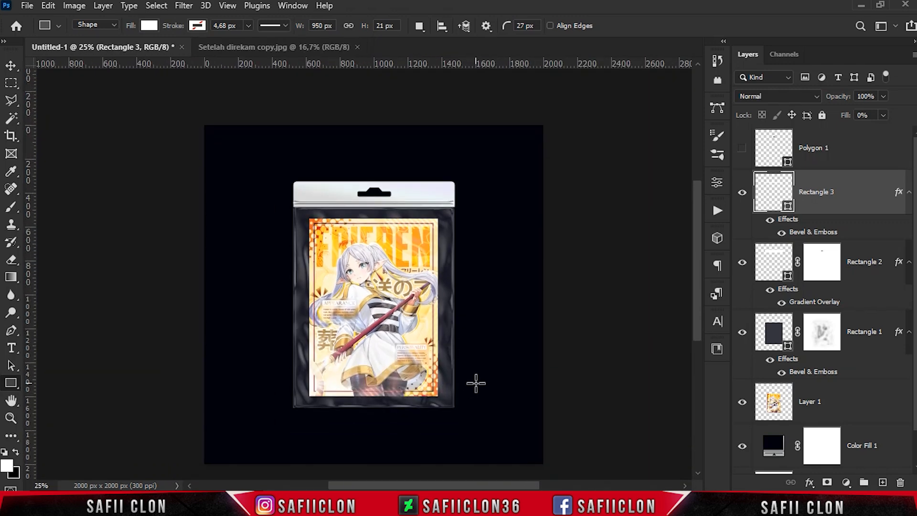
Step: Compare the bag header with and without the Rectangle 3 seal strip
click(742, 193)
click(741, 193)
click(742, 193)
click(743, 193)
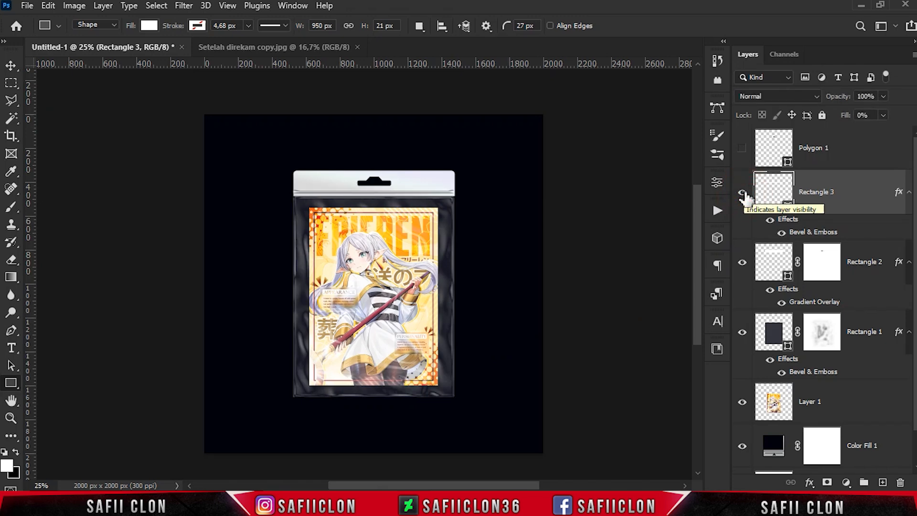
Step: Group the layers from Polygon 1 down to Rectangle 1 under the name PLASTIC BAG
click(854, 159)
shift+click(870, 353)
right_click(867, 329)
click(714, 94)
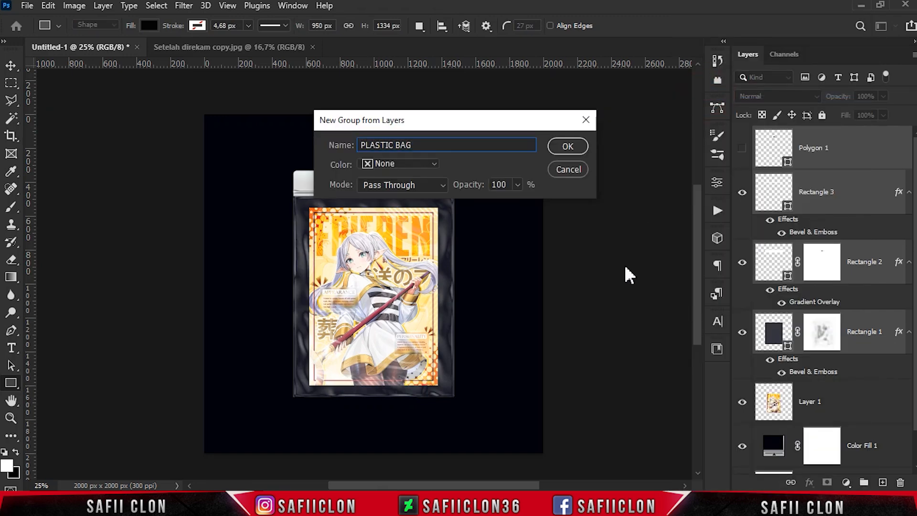
click(567, 146)
Step: Put Layer 1 with the poster artwork into a group named POSTER, keeping the group collapsed
click(847, 168)
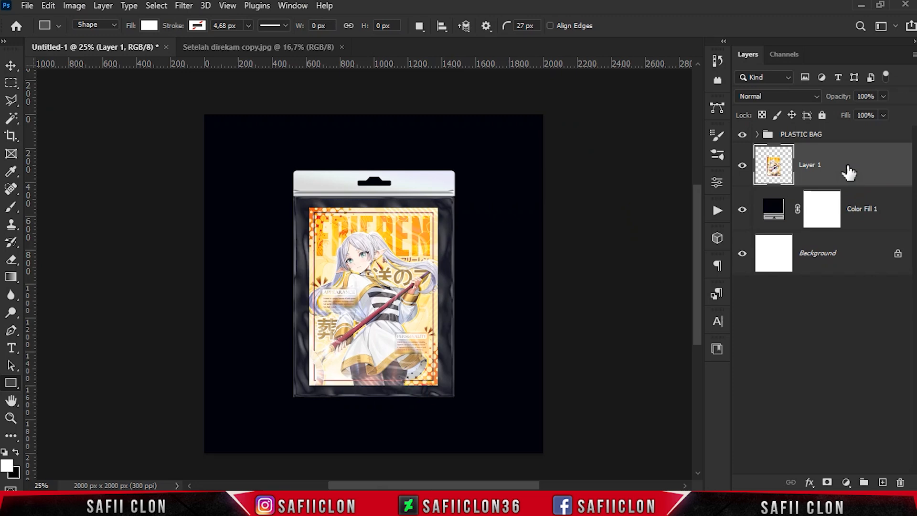
right_click(855, 156)
click(747, 94)
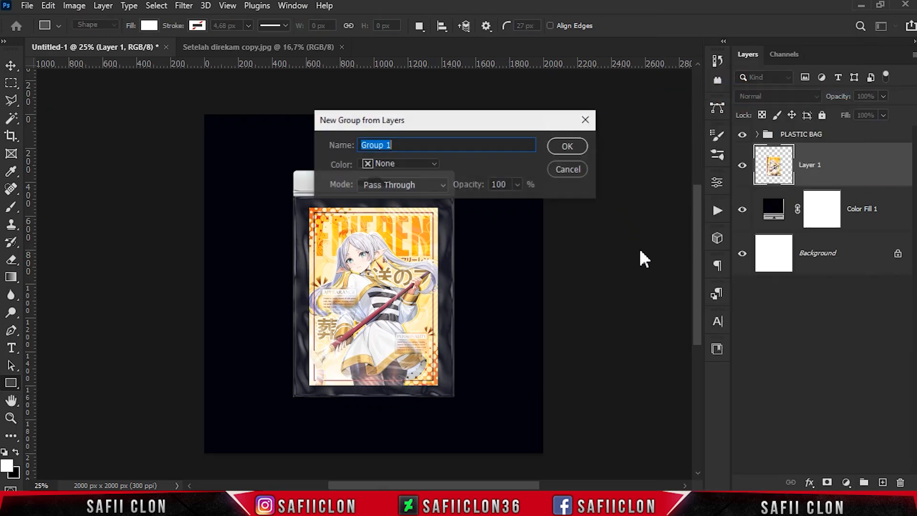
text(POSTER)
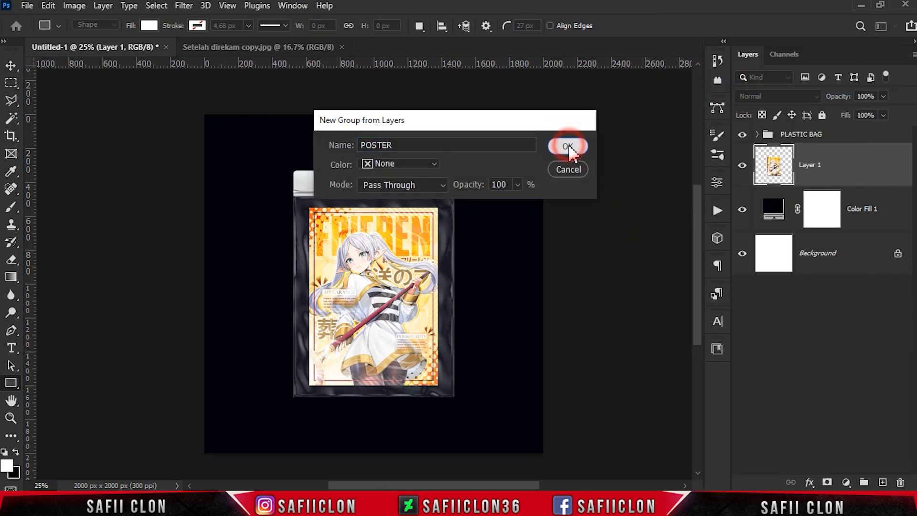
click(563, 145)
click(757, 152)
Step: Put the Color Fill 1 layer into a group named BACKGROUND, keeping the group collapsed
right_click(886, 186)
click(745, 94)
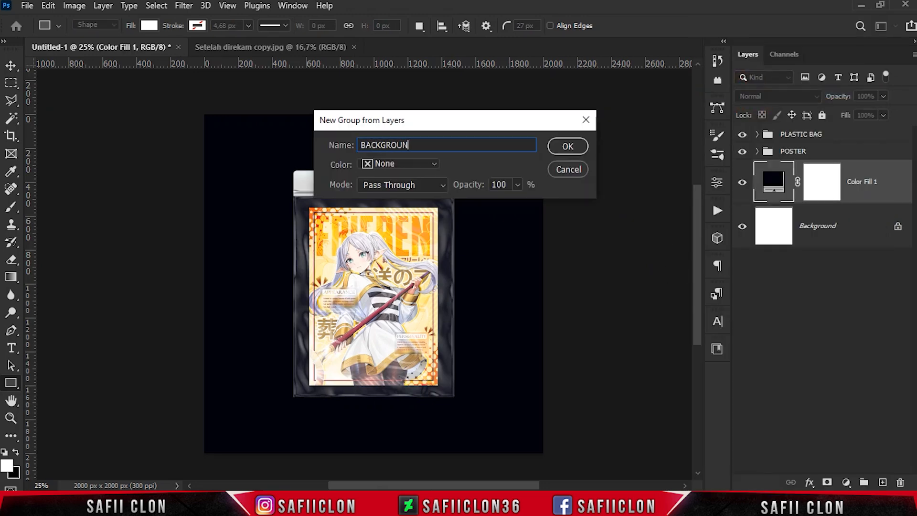
click(567, 146)
click(756, 168)
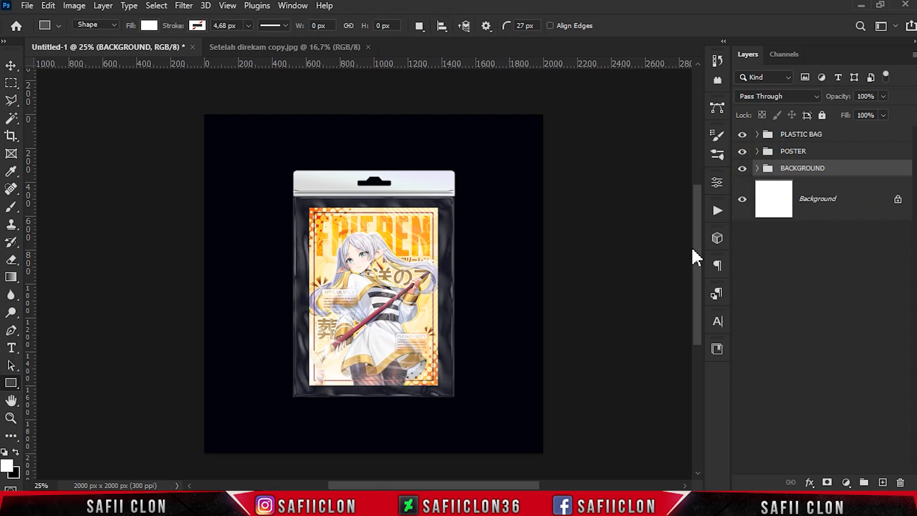
Step: Check the contents of the PLASTIC BAG, POSTER and BACKGROUND groups by hiding and showing each one
click(742, 135)
click(741, 136)
click(742, 153)
click(741, 150)
click(742, 168)
click(741, 168)
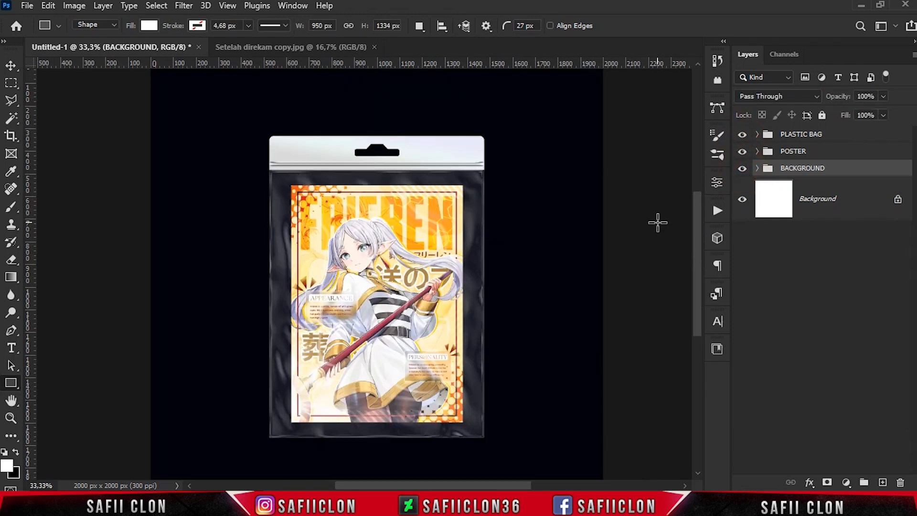
key(ctrl+plus)
key(ctrl+minus)
key(ctrl+minus)
key(ctrl+minus)
key(ctrl+minus)
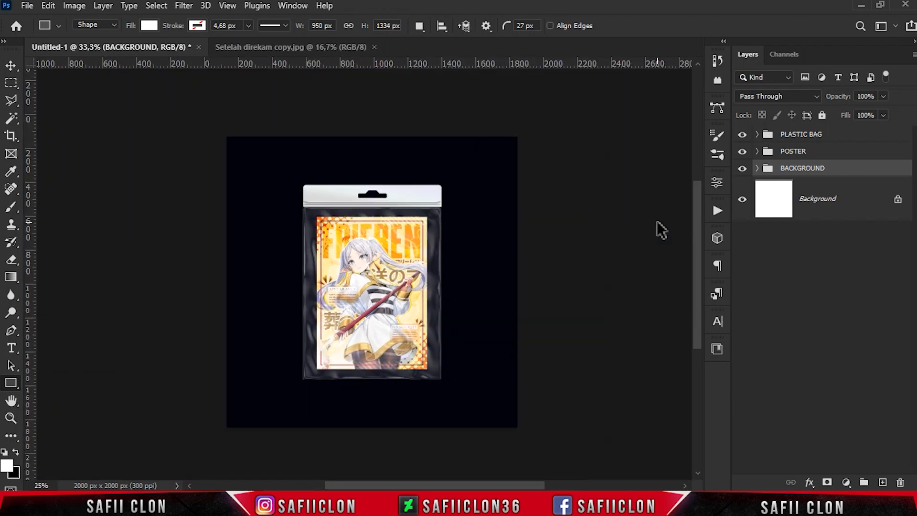
key(ctrl+plus)
key(ctrl+plus)
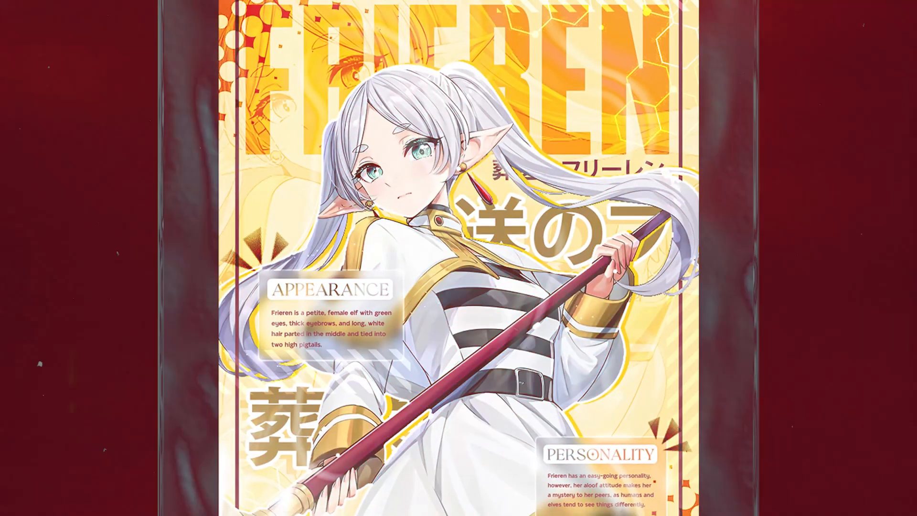